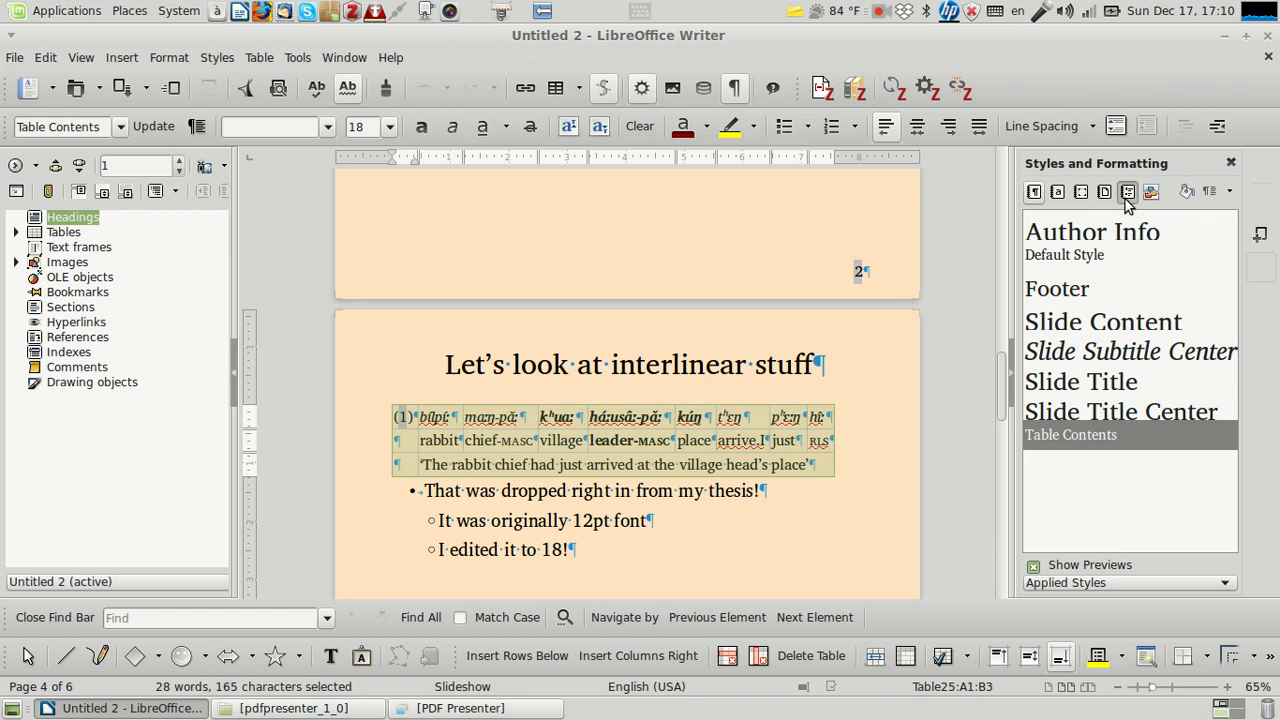
# Step: Open the sidebar's Properties deck, expand its Character section and widen the sidebar
pyautogui.click(1034, 194)
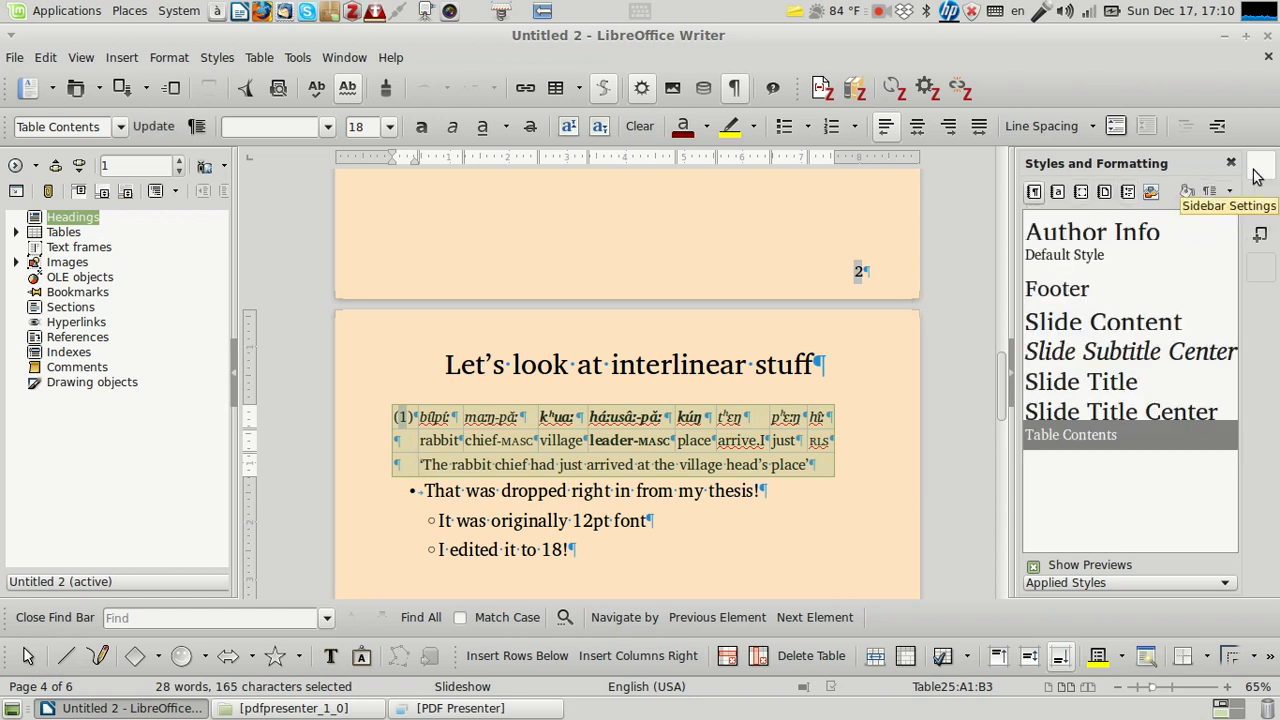
pyautogui.click(1260, 176)
pyautogui.click(1229, 195)
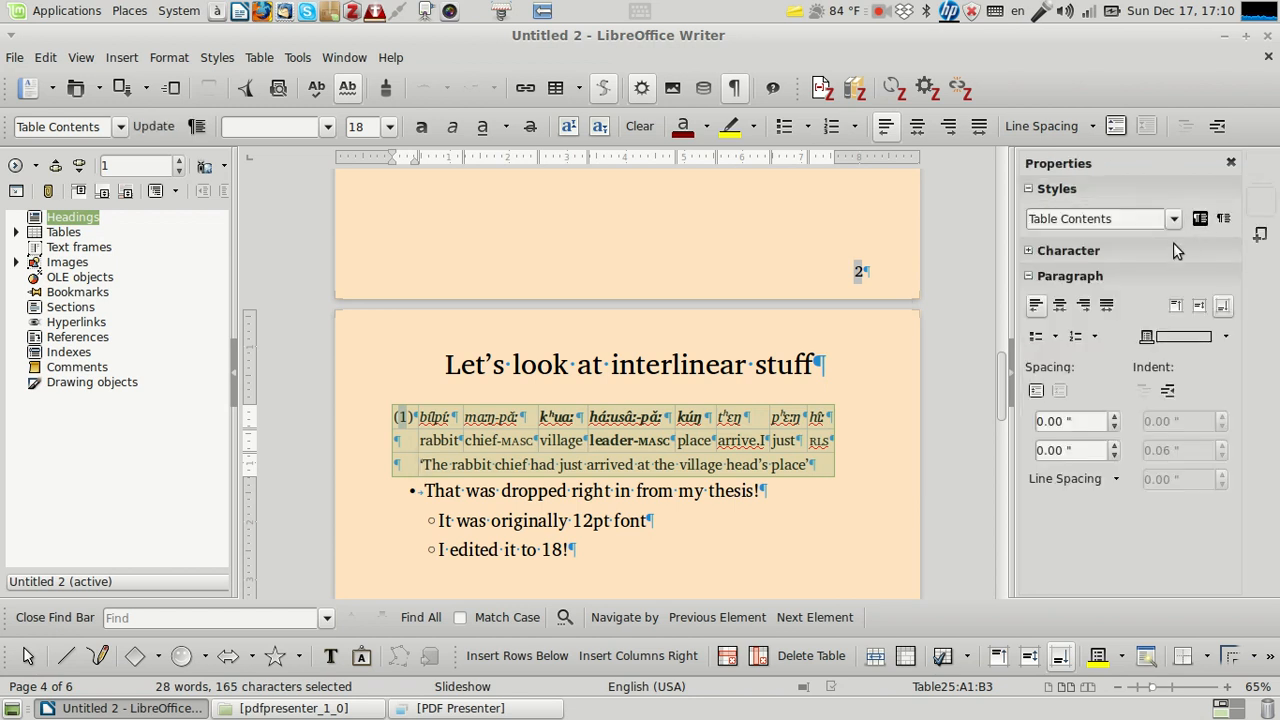
pyautogui.click(1029, 251)
pyautogui.moveTo(1005, 343); pyautogui.dragTo(917, 349)
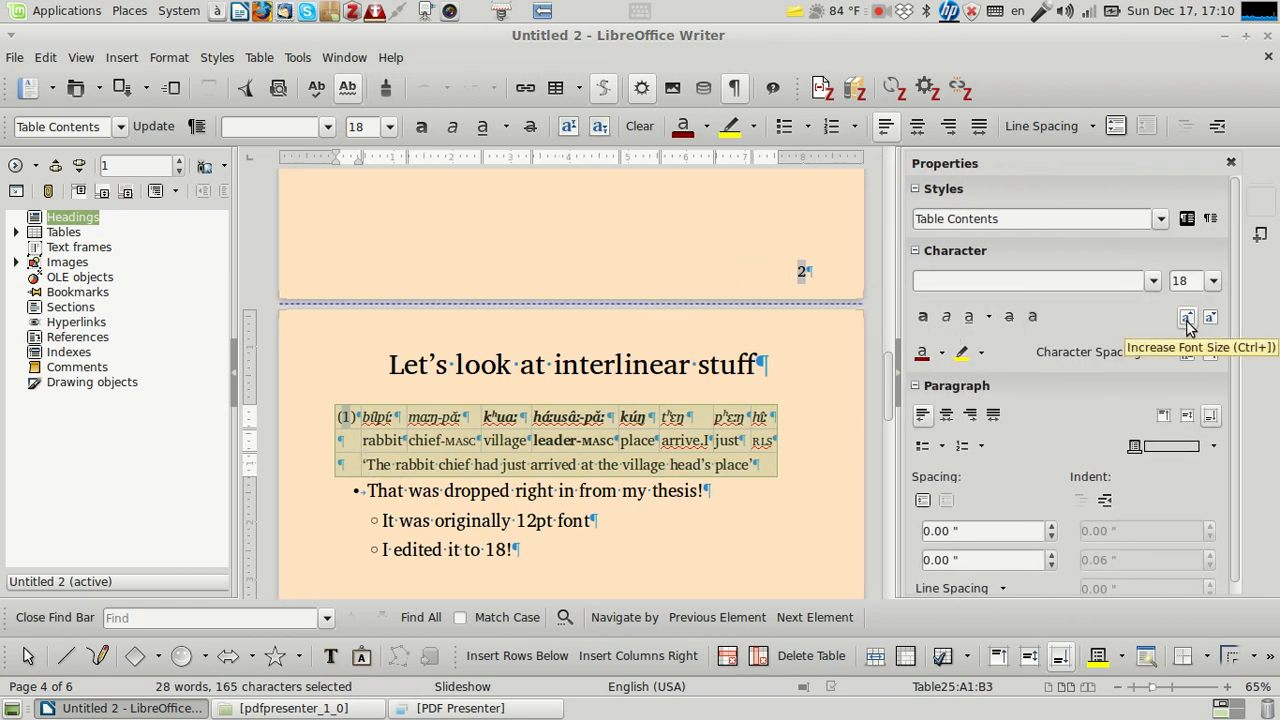
# Step: Try to insert a Zotero bibliography on a new line above the text of the Bibliography slide
pyautogui.scroll(-5, 734, 371)
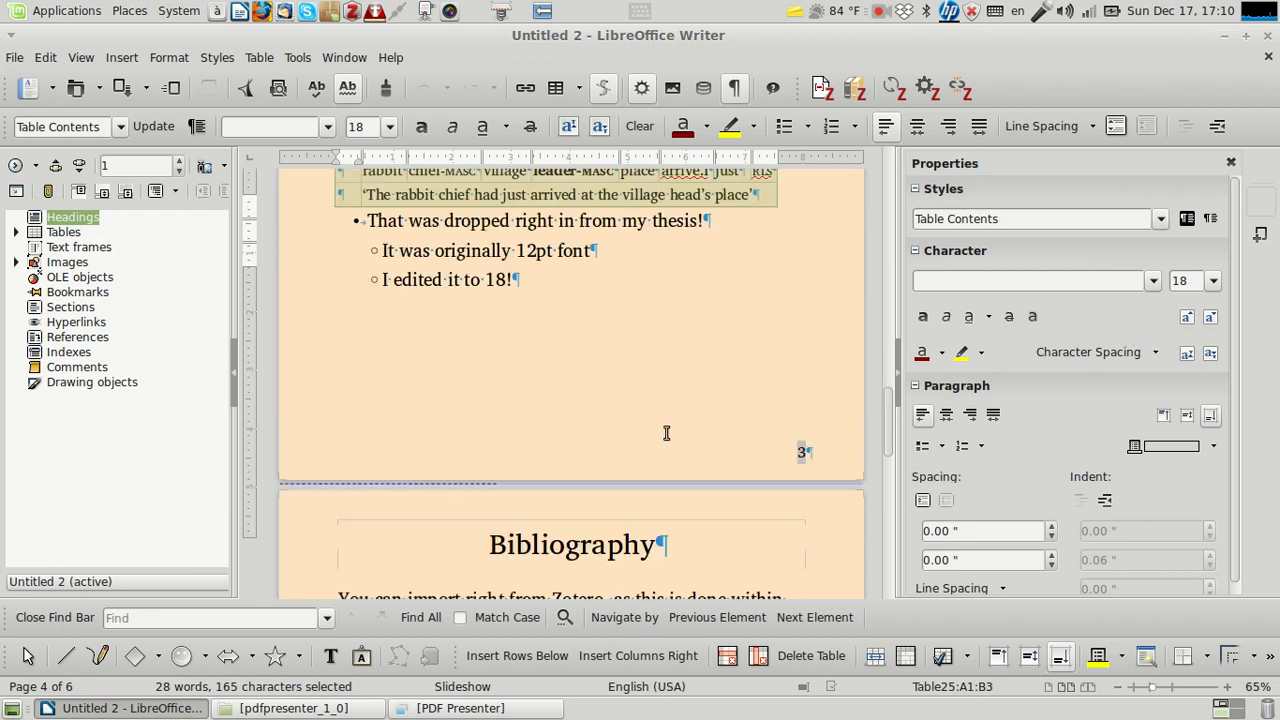
pyautogui.scroll(-6, 508, 455)
pyautogui.scroll(5, 500, 457)
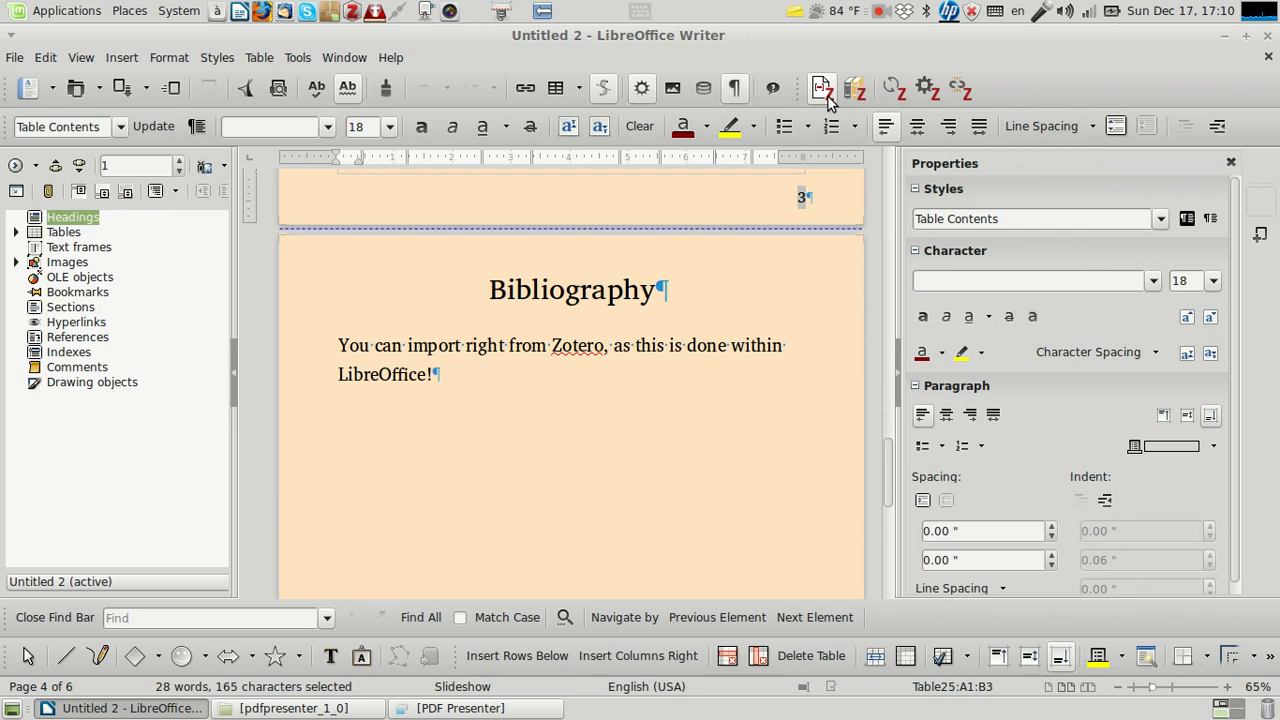
pyautogui.click(341, 345)
pyautogui.press('Return')
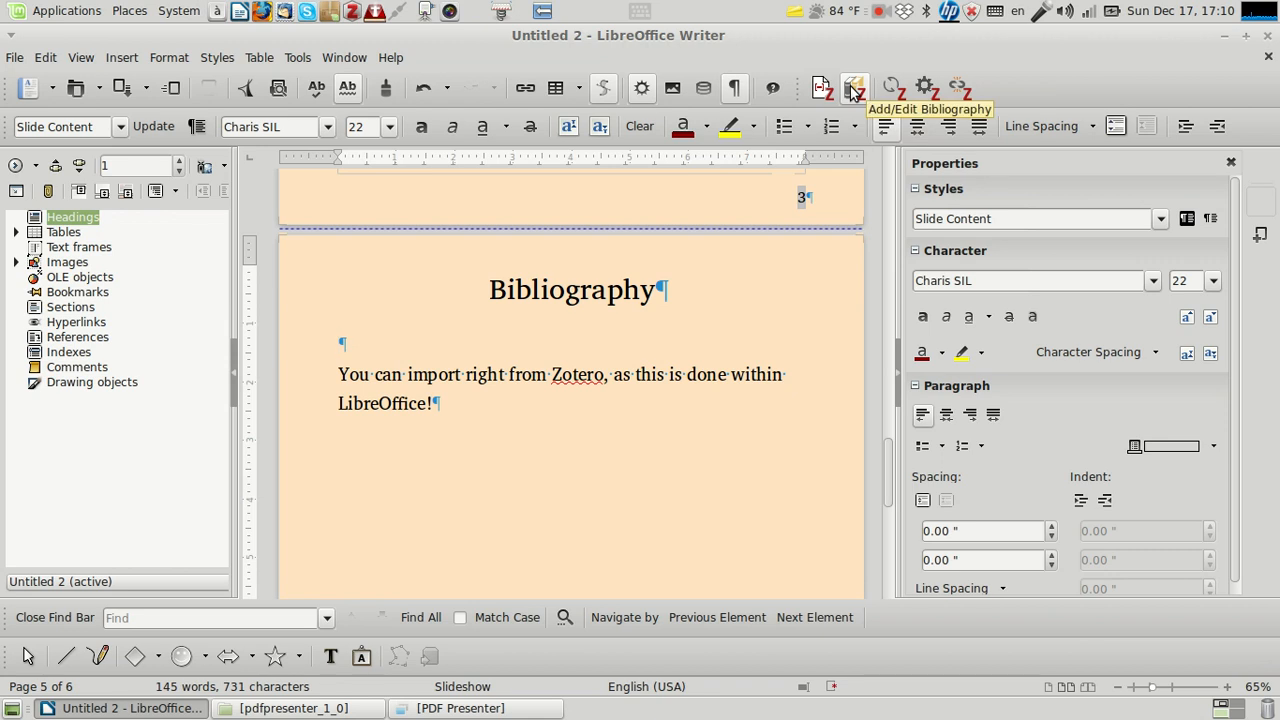
pyautogui.click(856, 91)
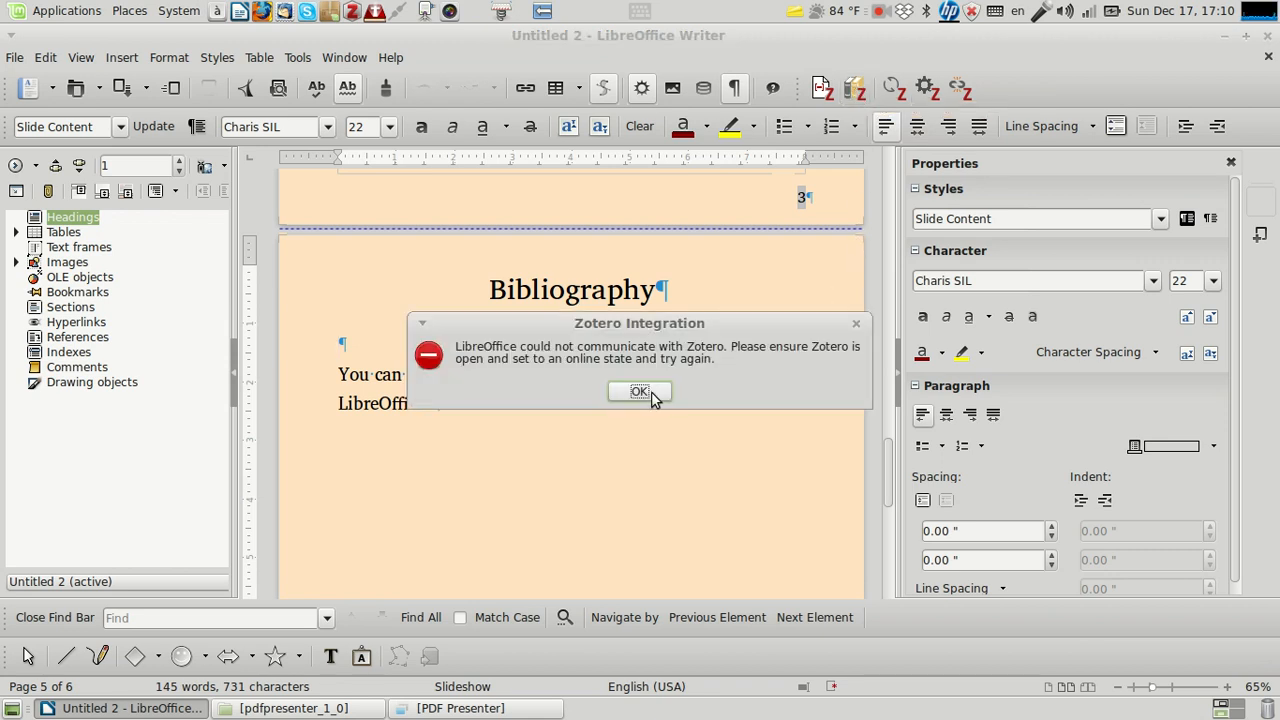
pyautogui.click(651, 391)
pyautogui.press('Delete')
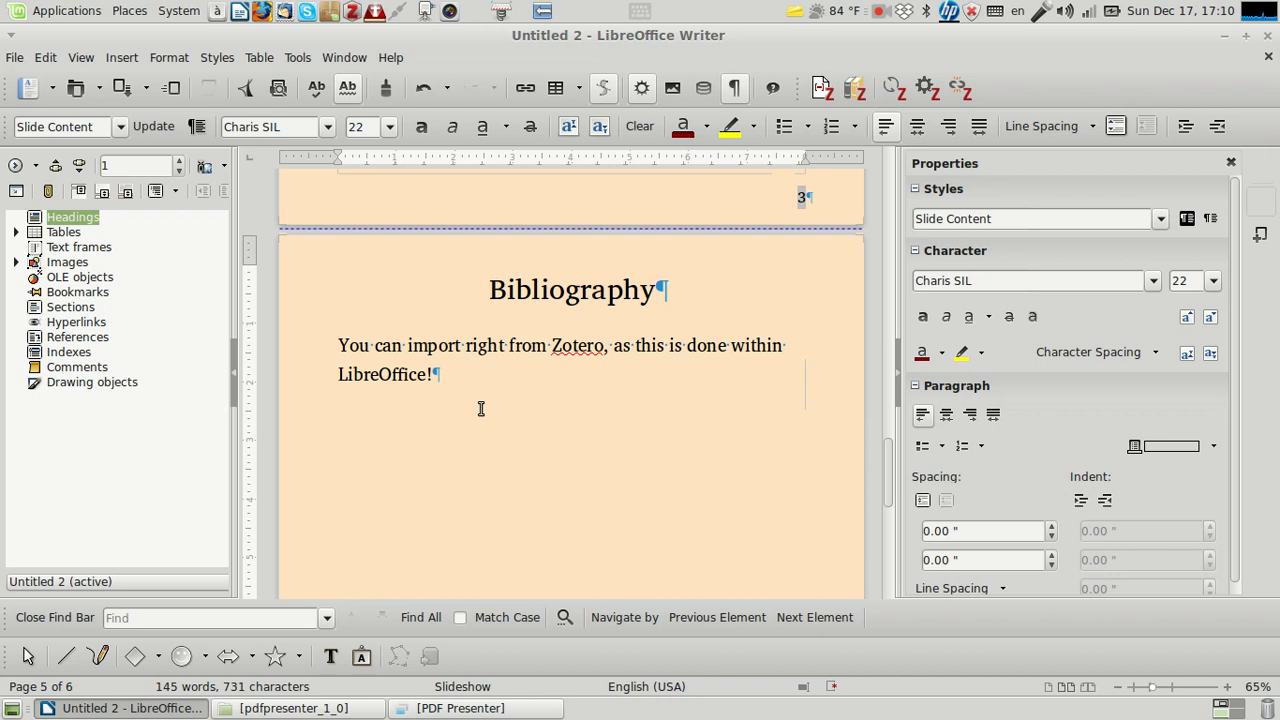
pyautogui.click(885, 10)
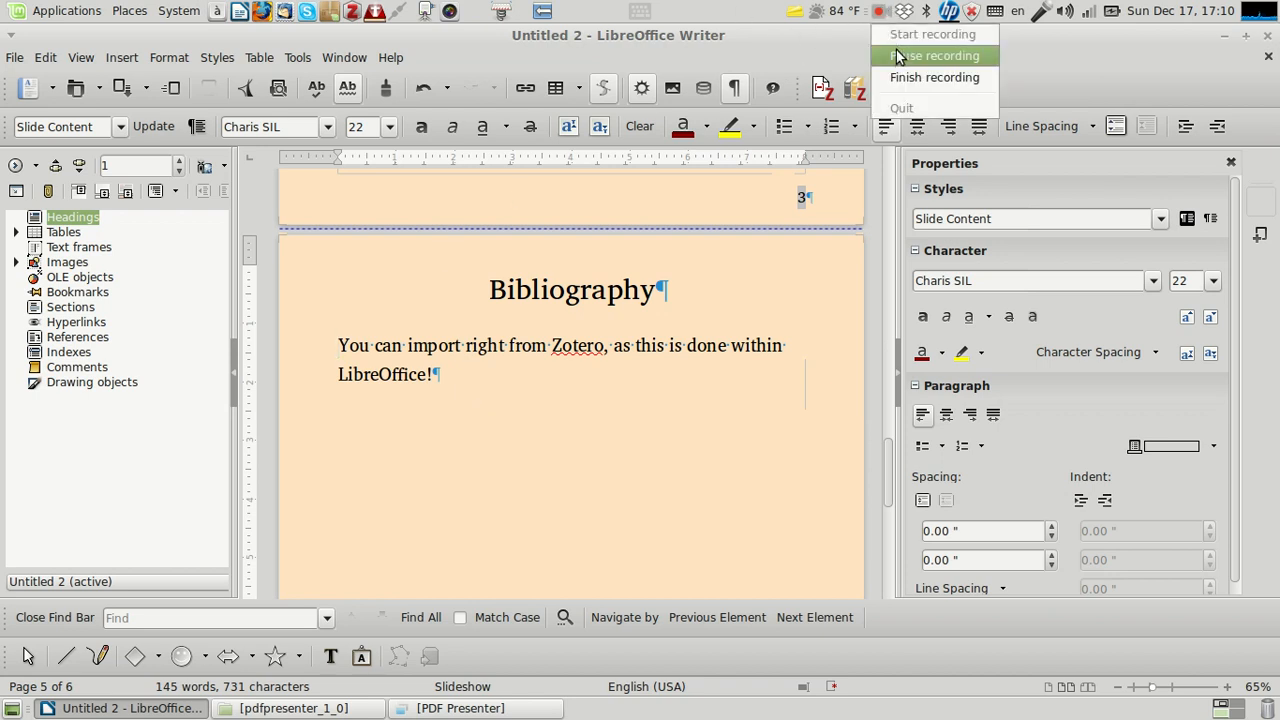
pyautogui.click(900, 57)
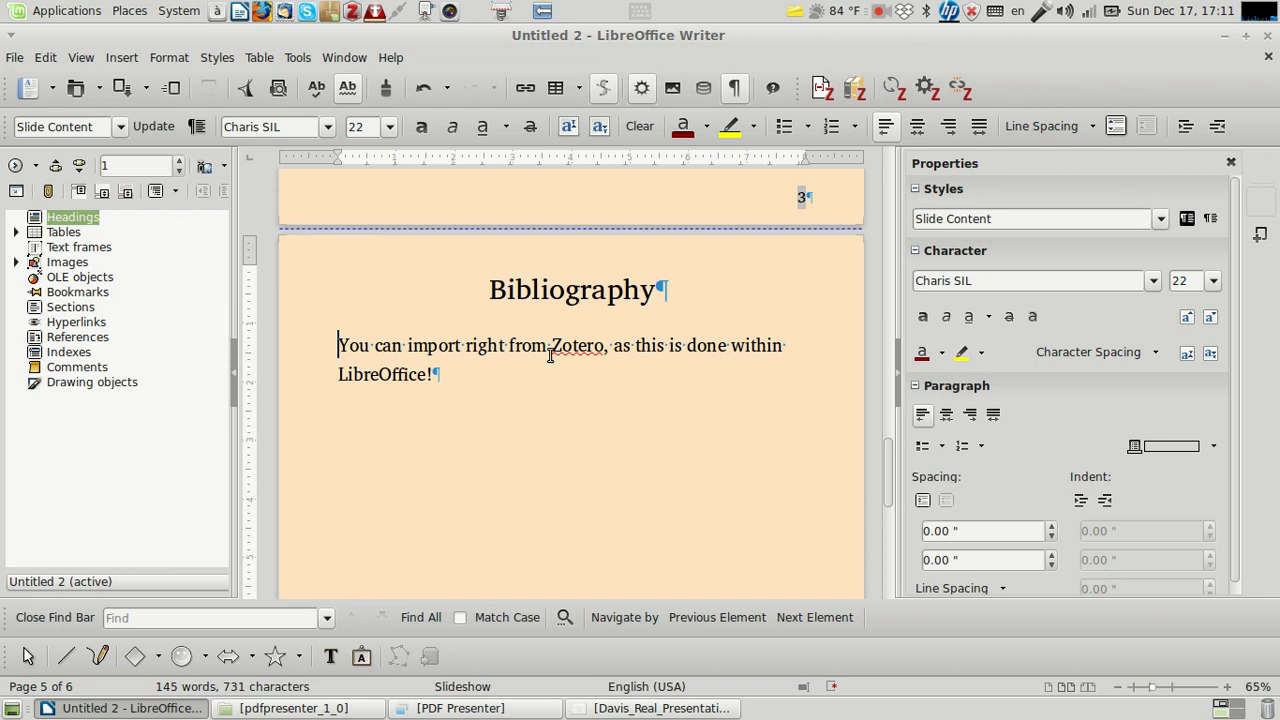
# Step: Bring up the PDF export dialog for the slideshow document and close it
pyautogui.click(244, 87)
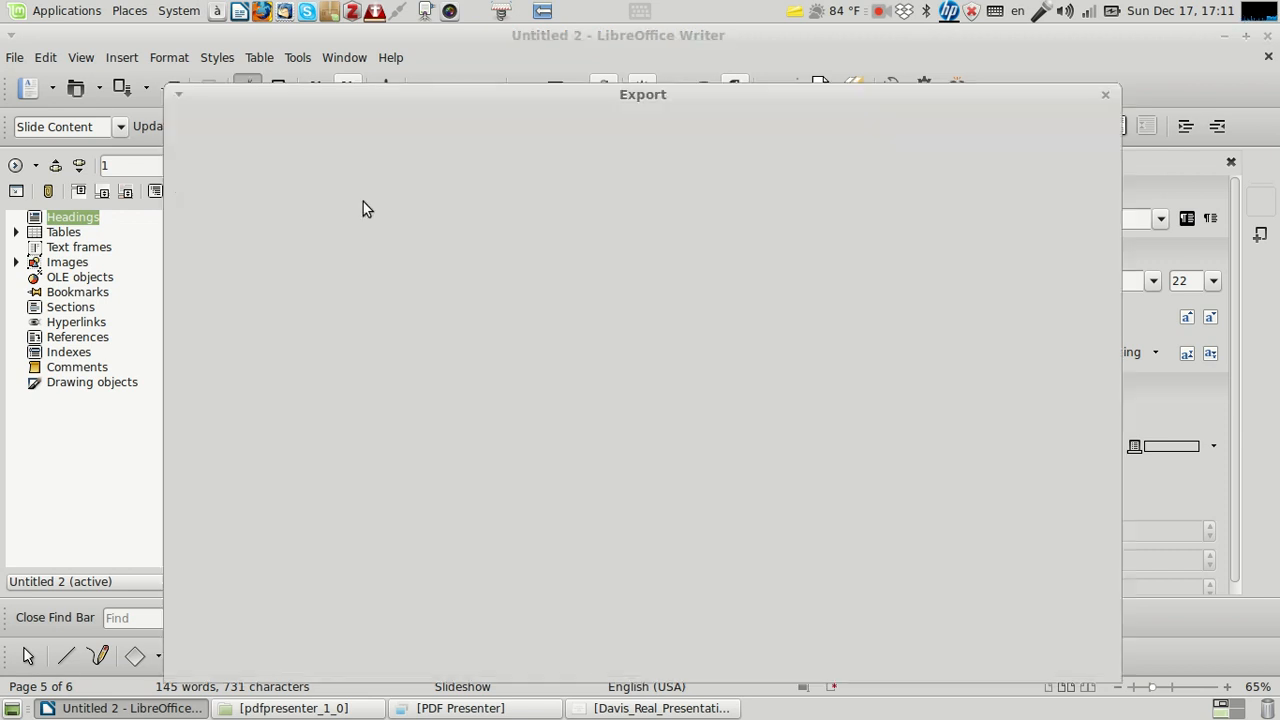
pyautogui.click(1008, 662)
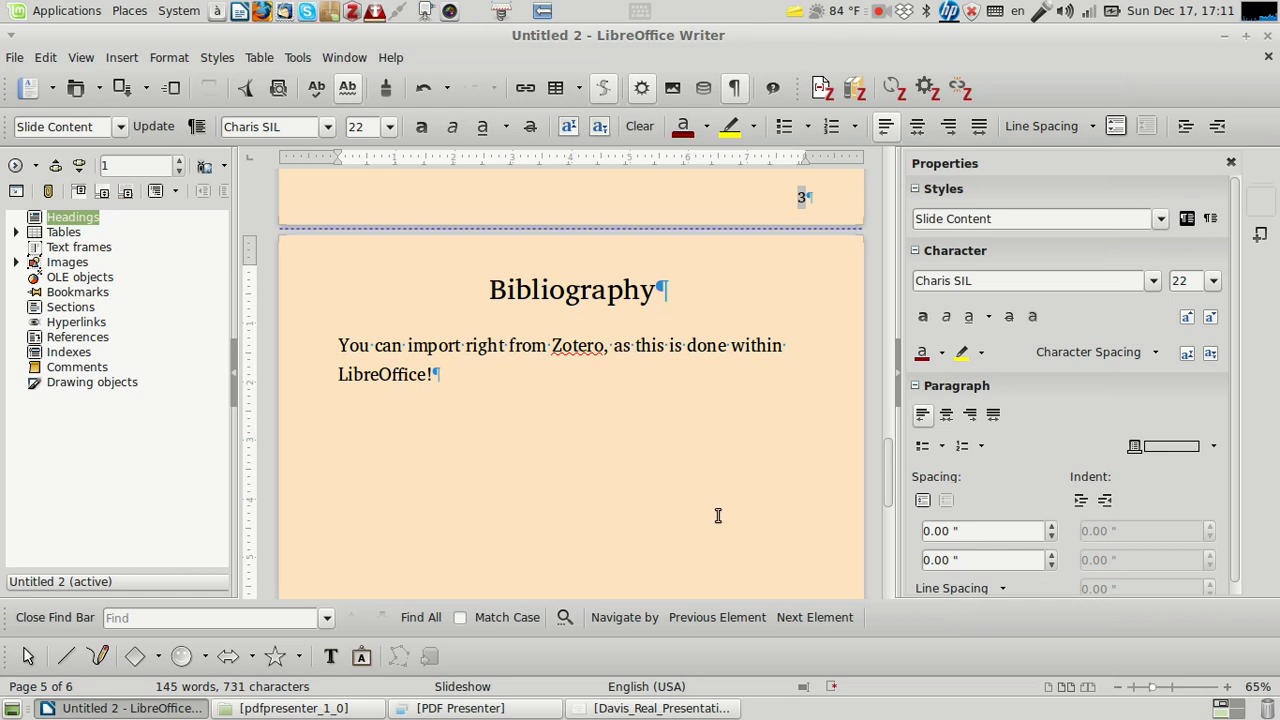
# Step: Switch to the finished presentation PDF and page through it full screen up to the Applicative constructions slide numbered 10
pyautogui.click(673, 708)
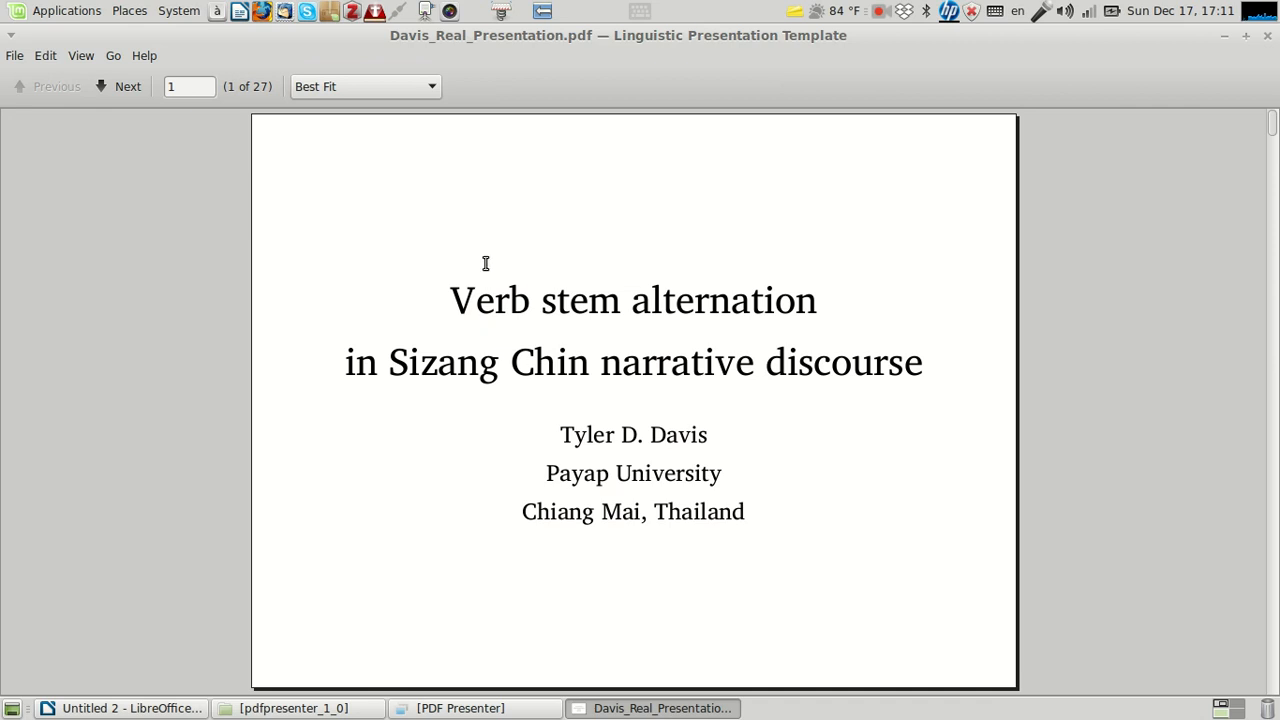
pyautogui.press('F5')
pyautogui.press('Right')
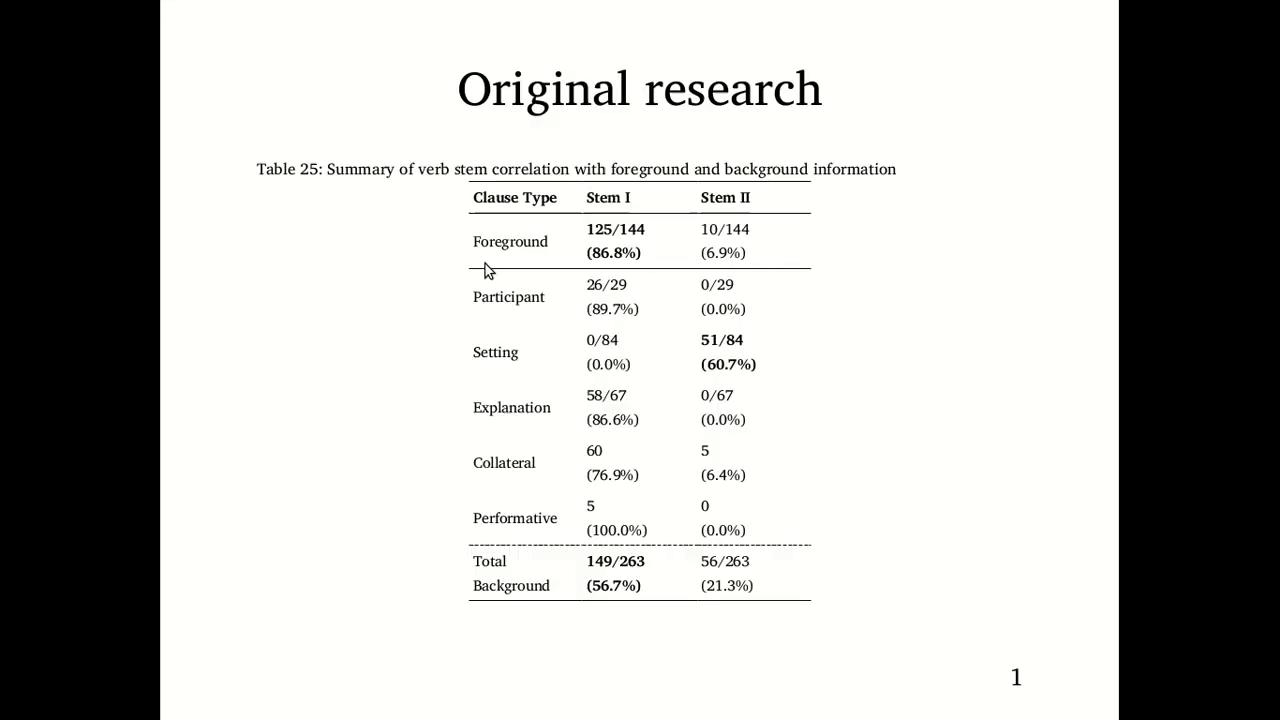
pyautogui.press('Right')
pyautogui.press('Right')
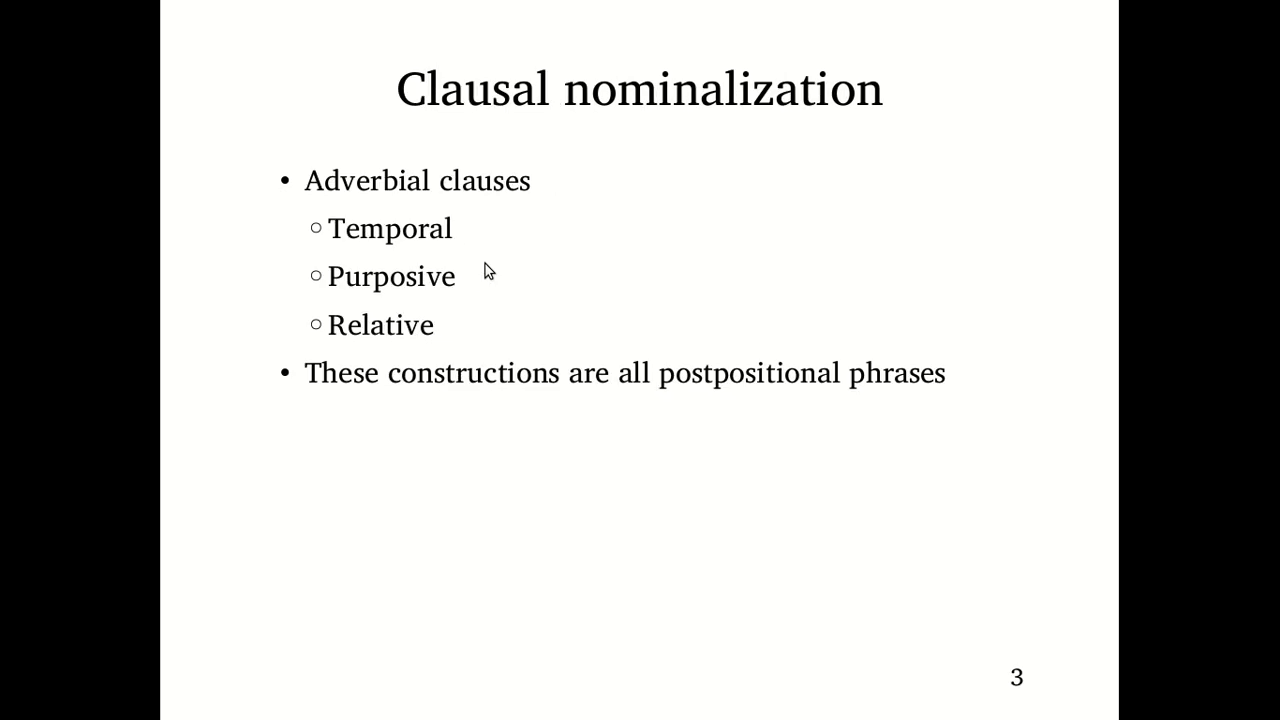
pyautogui.press('Right')
pyautogui.press('Right')
pyautogui.press('Right')
pyautogui.press('Right')
pyautogui.press('Right')
pyautogui.press('Right')
pyautogui.press('Right')
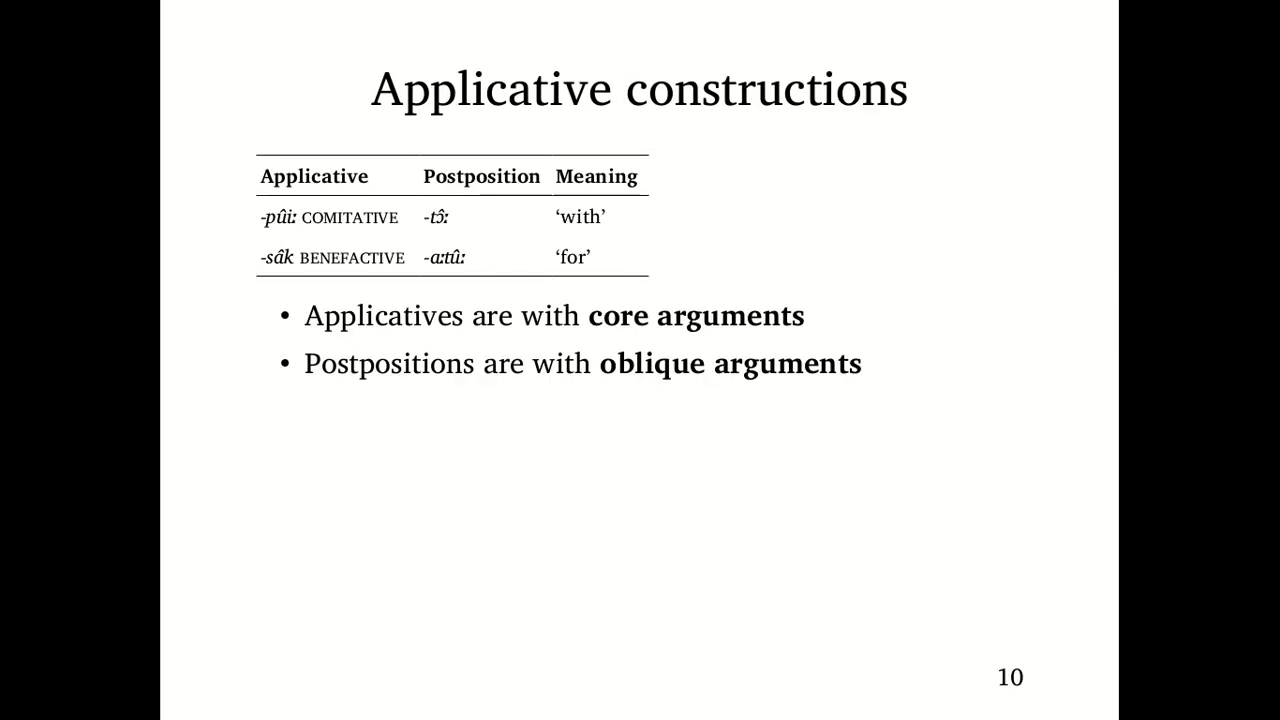
pyautogui.press('Escape')
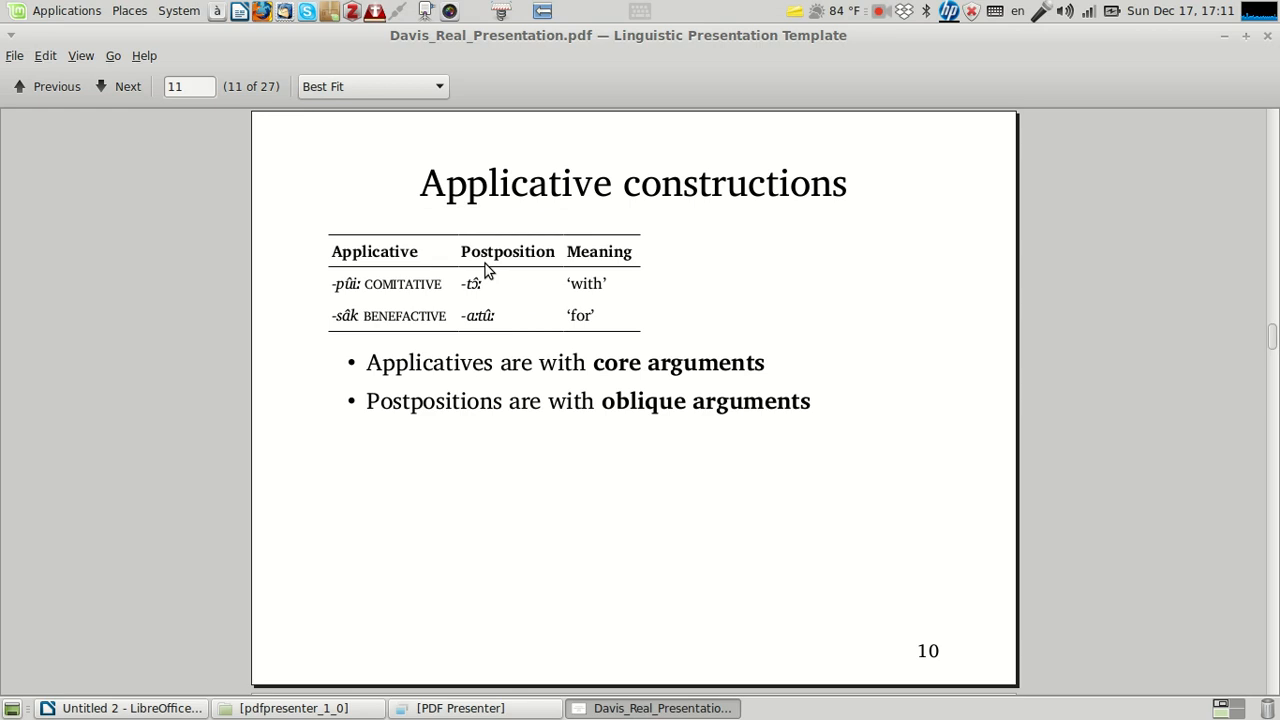
# Step: Close the presentation PDF and reopen it from the recent documents
pyautogui.hotkey('alt', 'Tab')
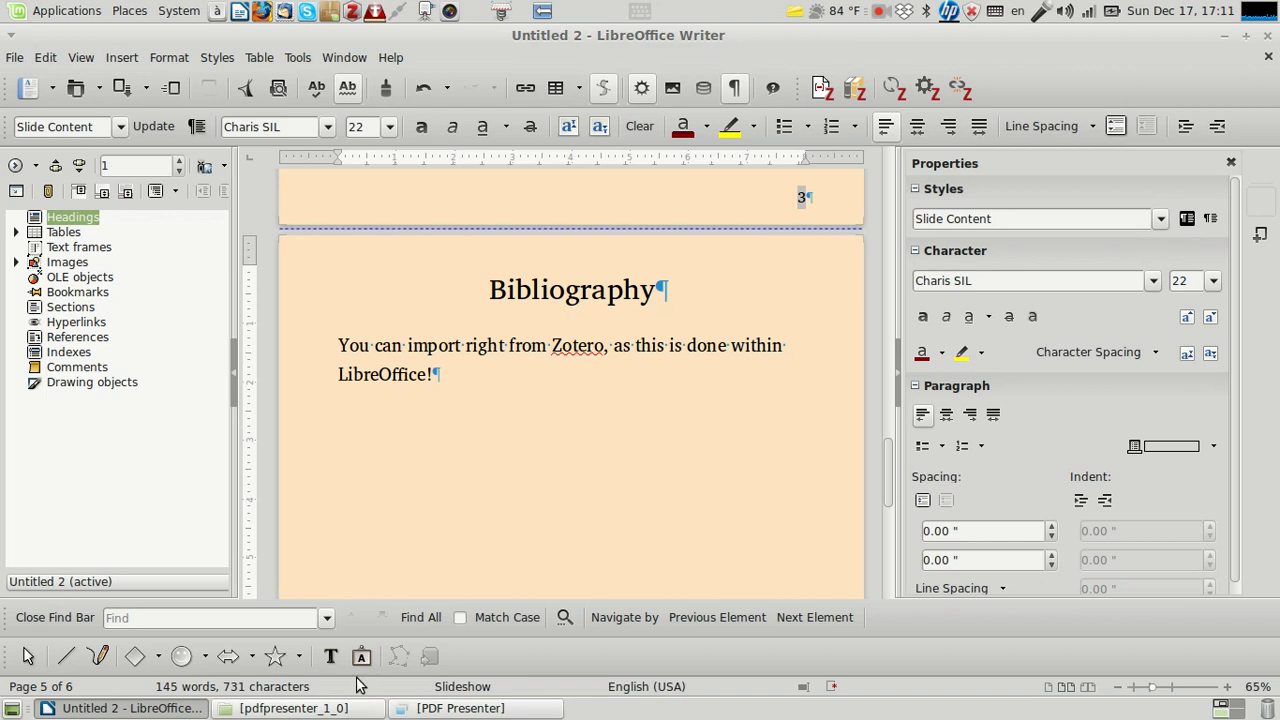
pyautogui.click(129, 10)
pyautogui.moveTo(271, 329)
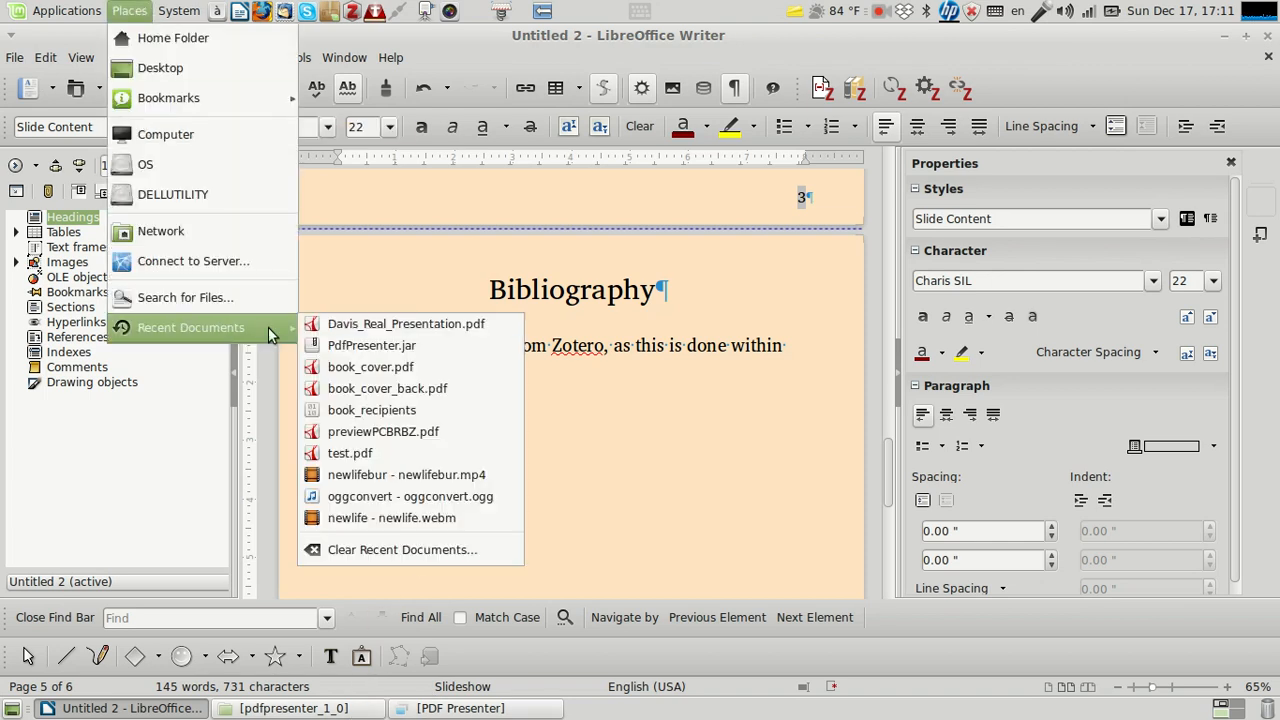
pyautogui.click(360, 328)
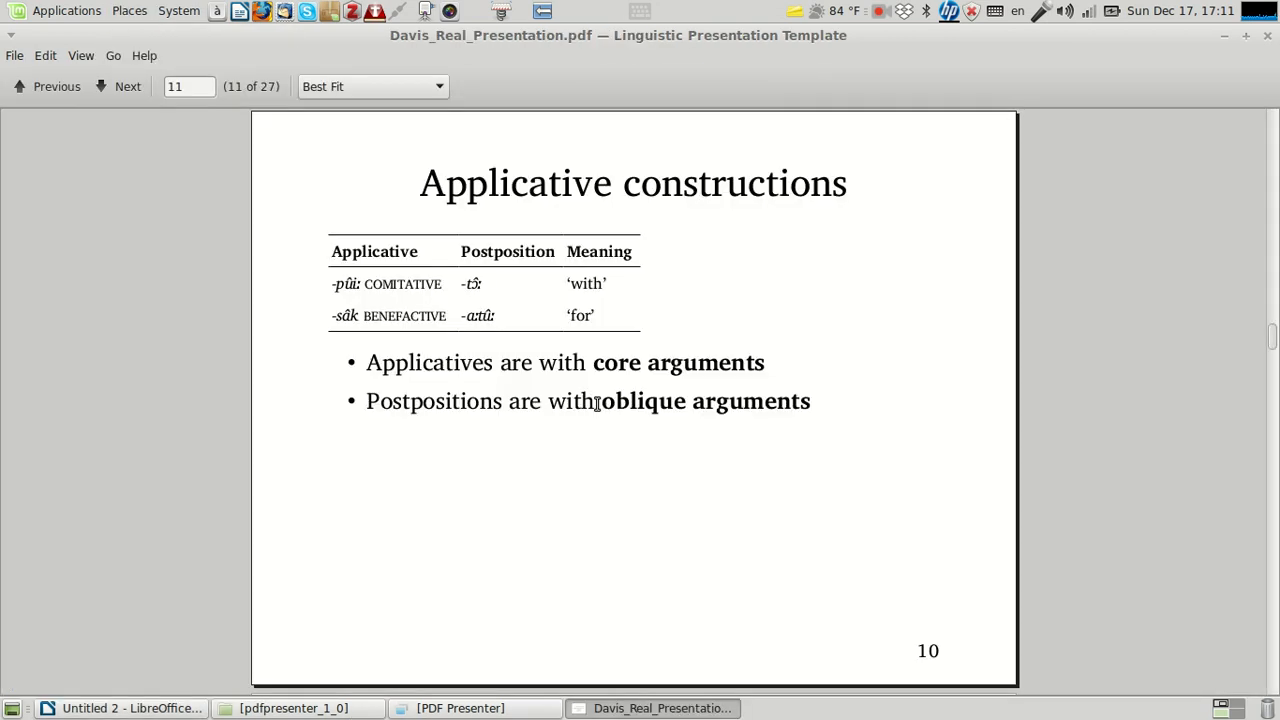
# Step: Present the PDF full screen and go back to the Relative example on slide 7 before leaving the slideshow
pyautogui.press('F5')
pyautogui.press('Left')
pyautogui.press('Left')
pyautogui.press('Left')
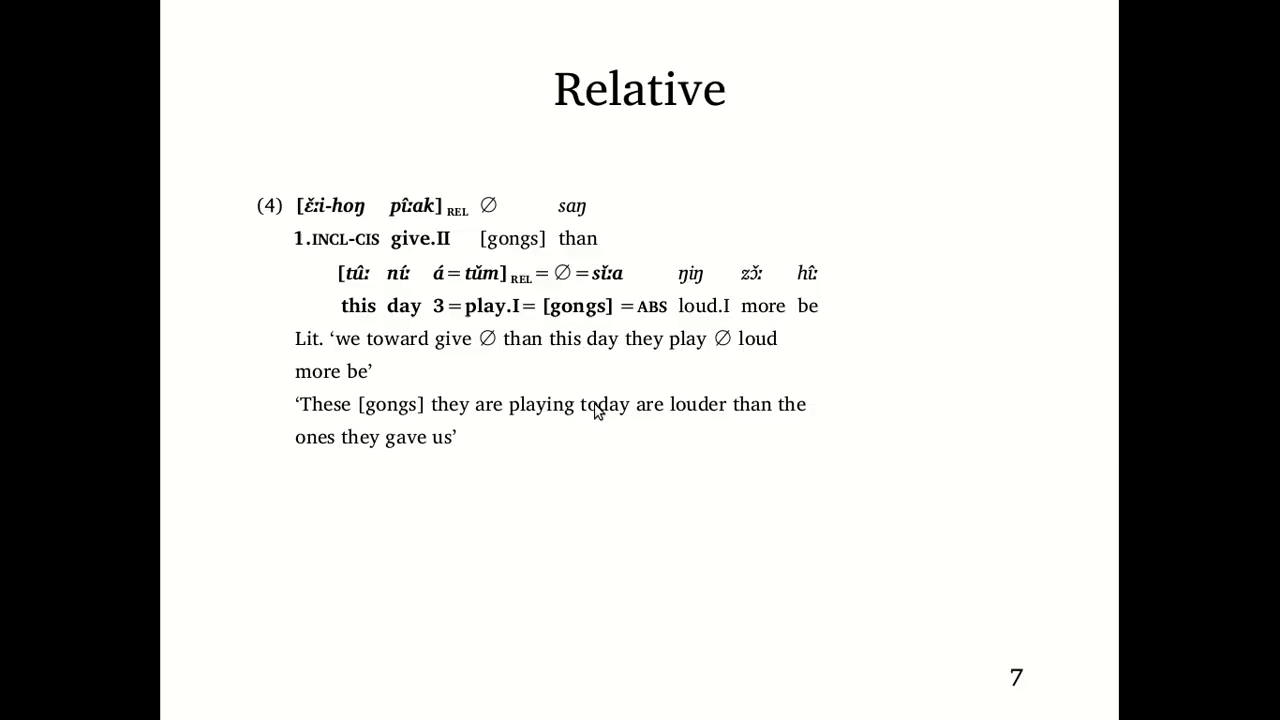
pyautogui.press('Right')
pyautogui.press('Left')
pyautogui.press('Escape')
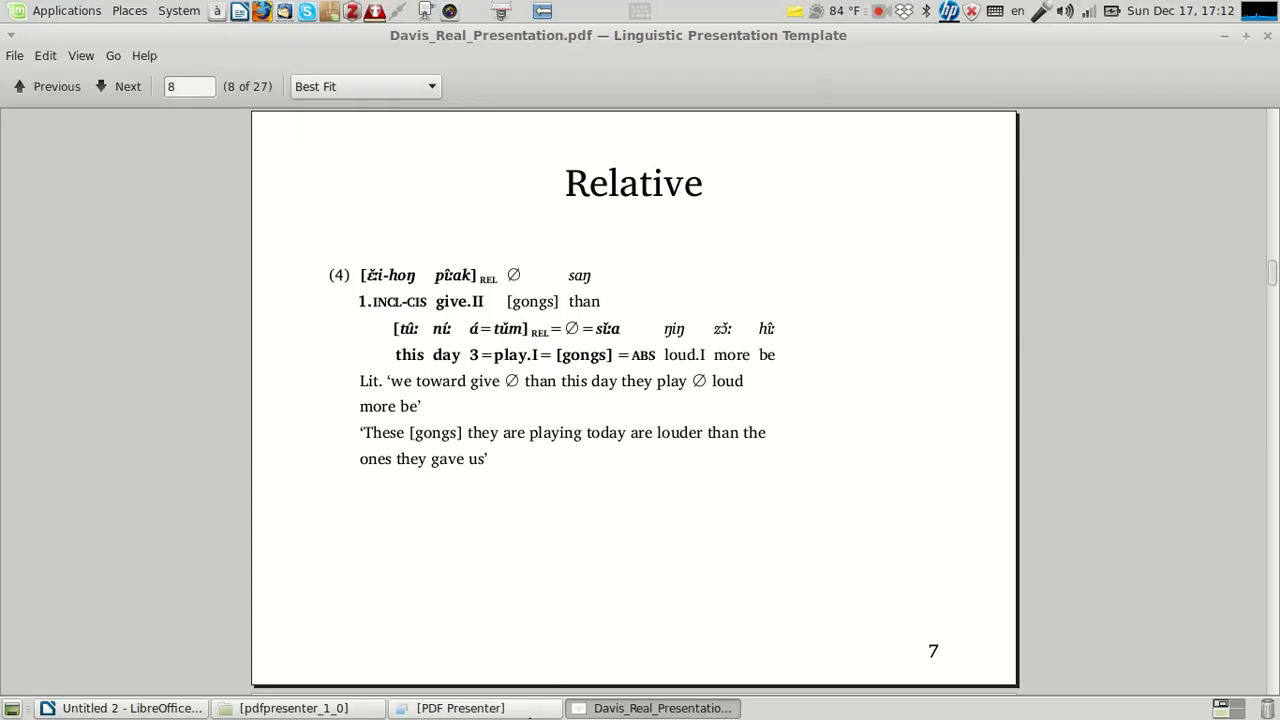
# Step: Open a terminal and launch pdfpc with the real presentation PDF stored in Documents/Payap/Thesis/!Defense
pyautogui.click(120, 708)
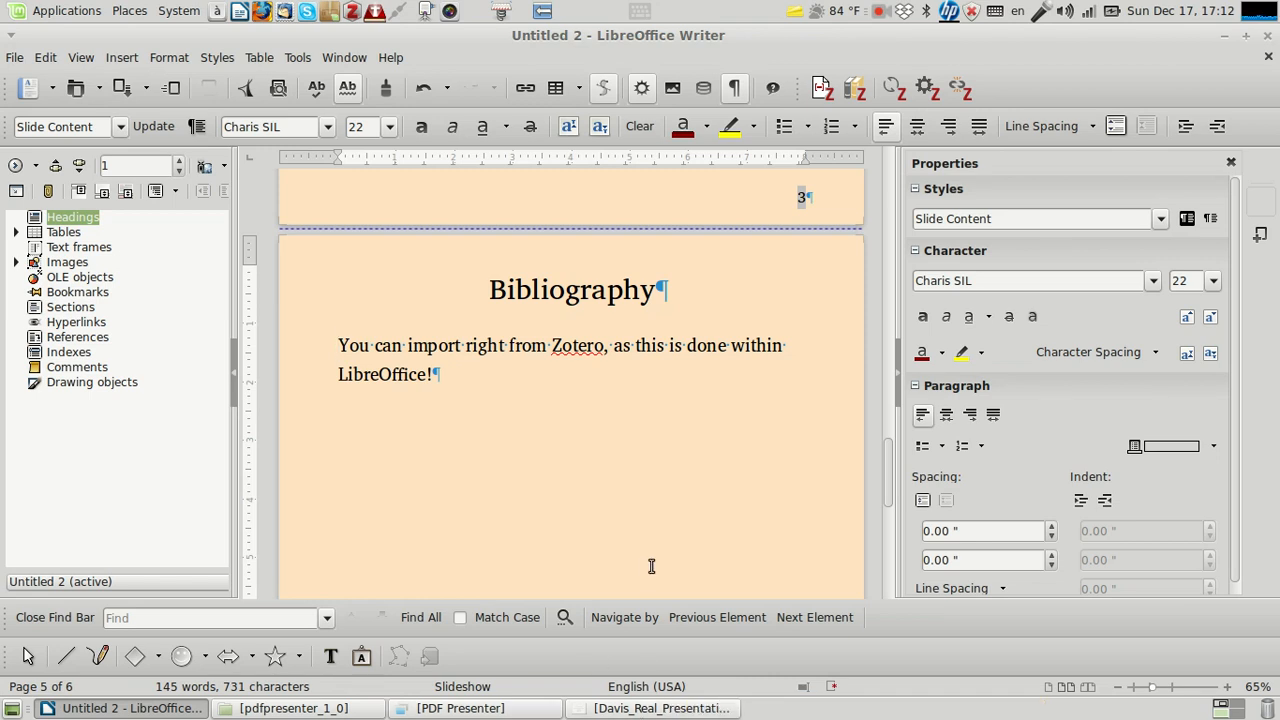
pyautogui.hotkey('ctrl', 'alt', 't')
pyautogui.write('pdfpc ')
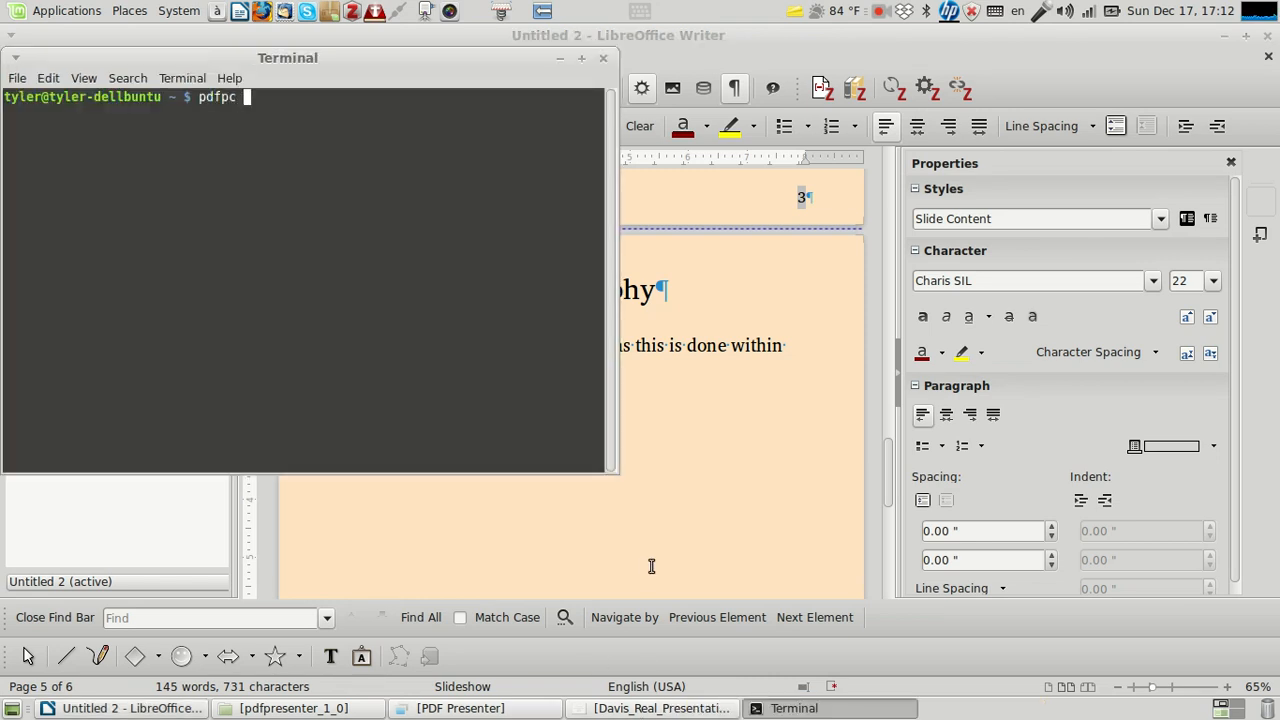
pyautogui.write('Doc')
pyautogui.press('Tab')
pyautogui.write('Pay')
pyautogui.press('Tab')
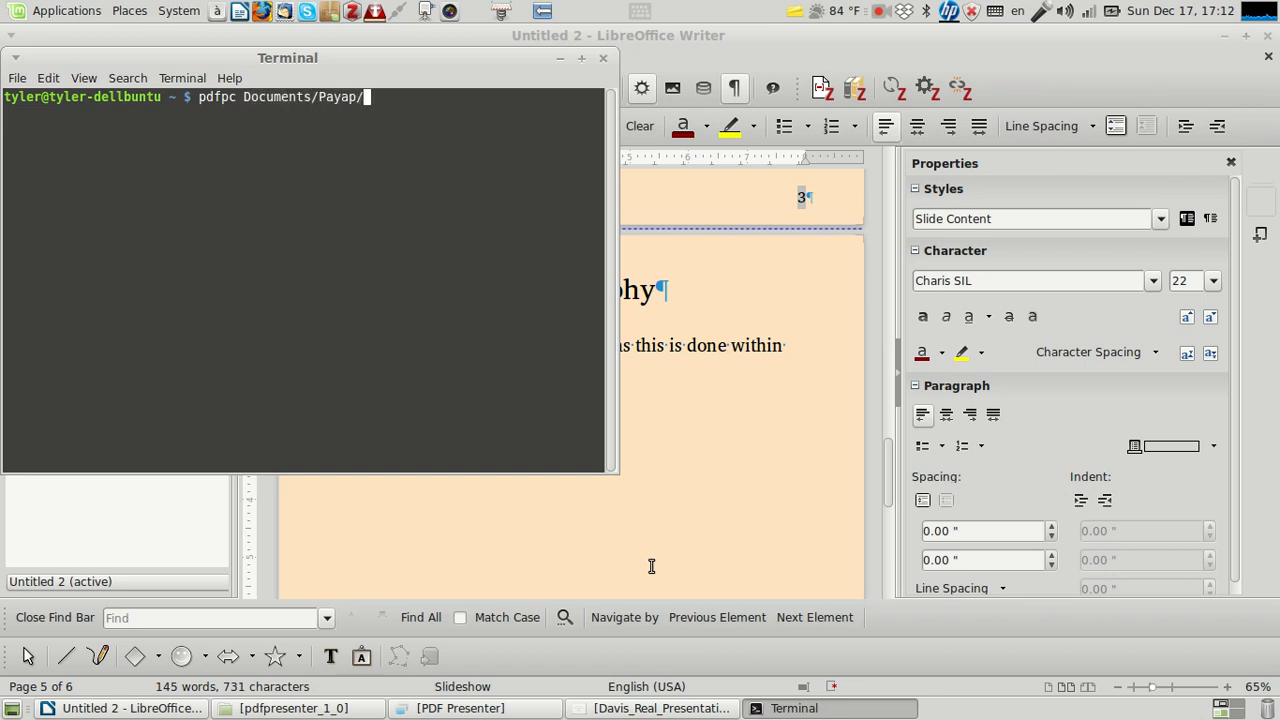
pyautogui.write('Th')
pyautogui.press('Tab')
pyautogui.write('!')
pyautogui.press('Tab')
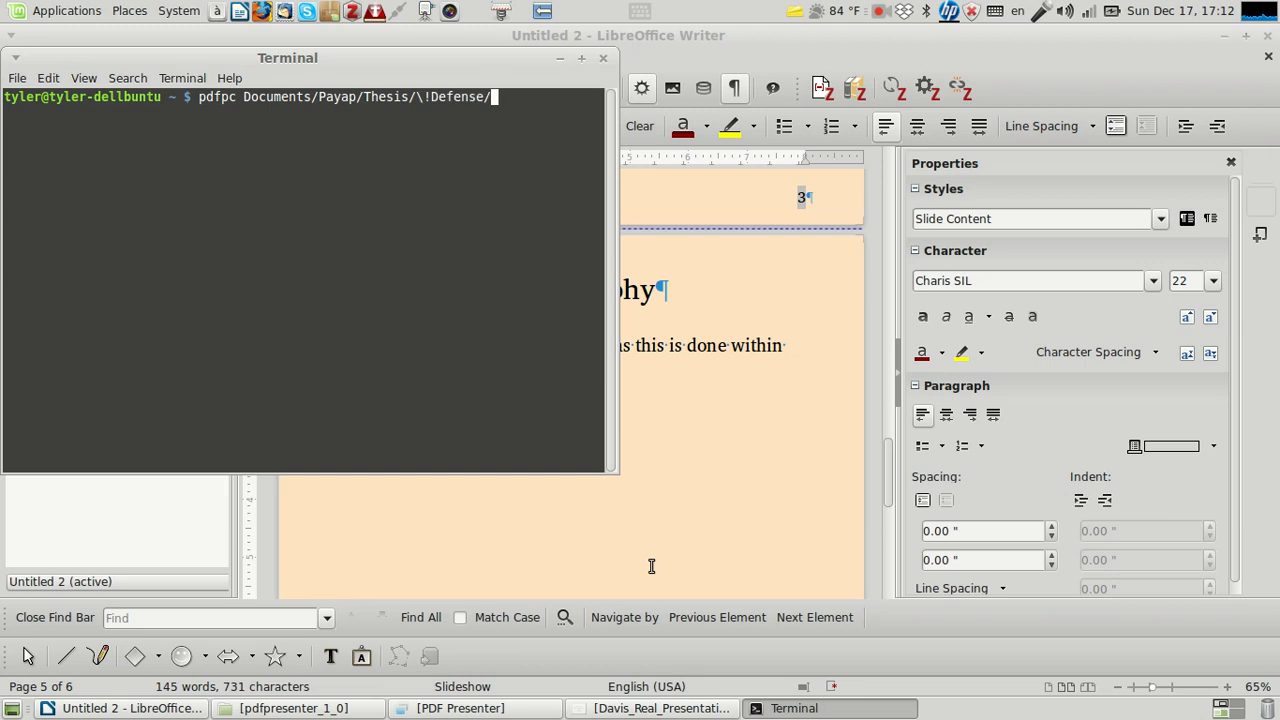
pyautogui.write('Davis_R')
pyautogui.press('Tab')
pyautogui.write('p')
pyautogui.press('Tab')
pyautogui.press('Return')
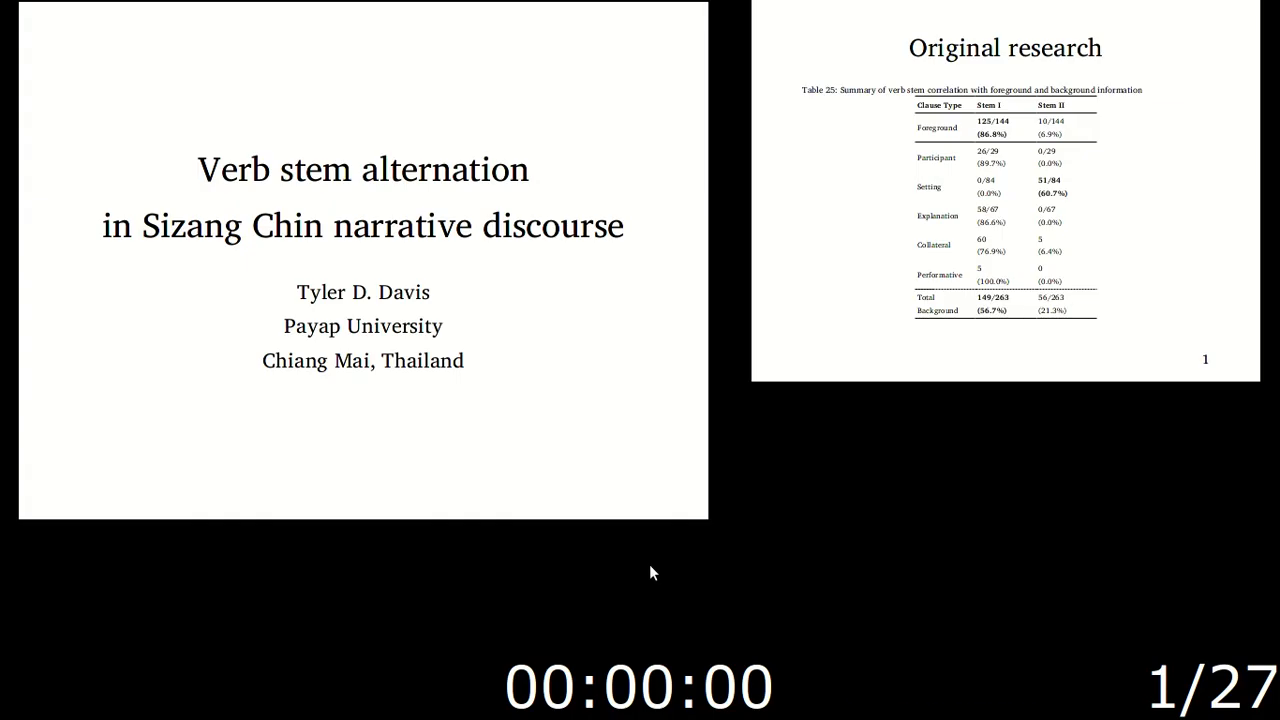
# Step: Move between the title slide and the Original research slide in the presenter console, ending on Original research
pyautogui.press('Right')
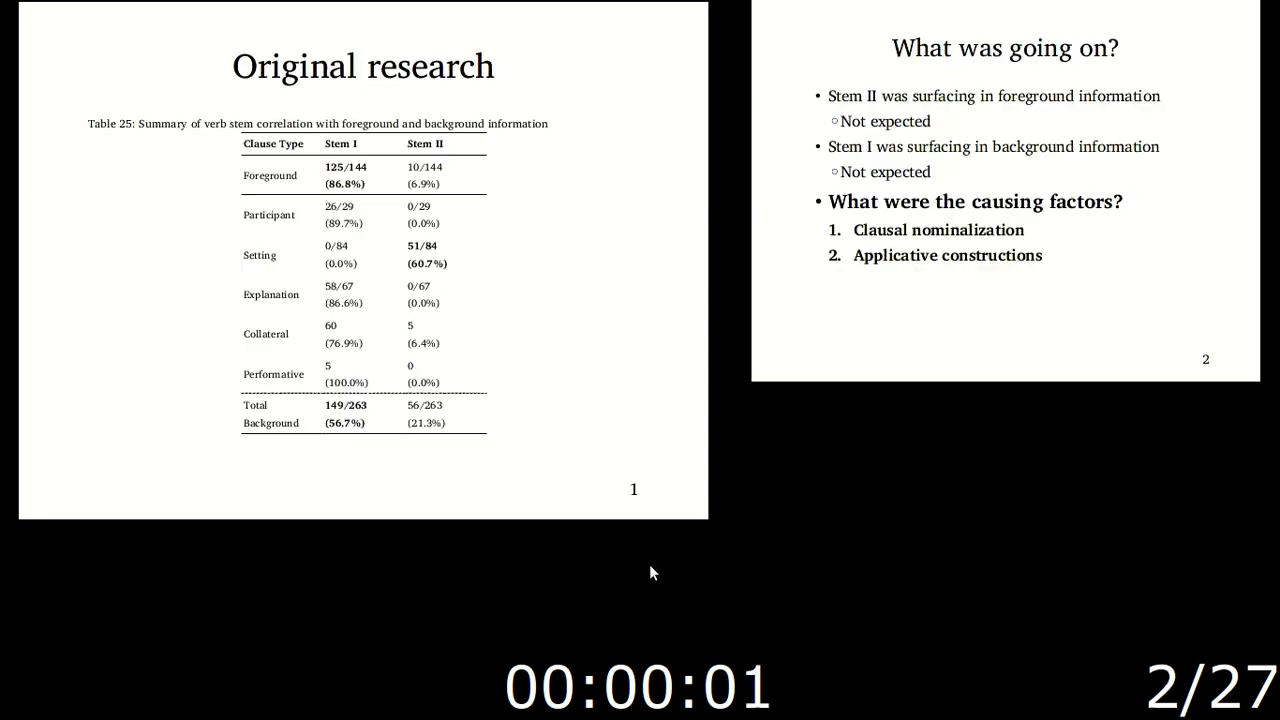
pyautogui.press('Left')
pyautogui.press('Right')
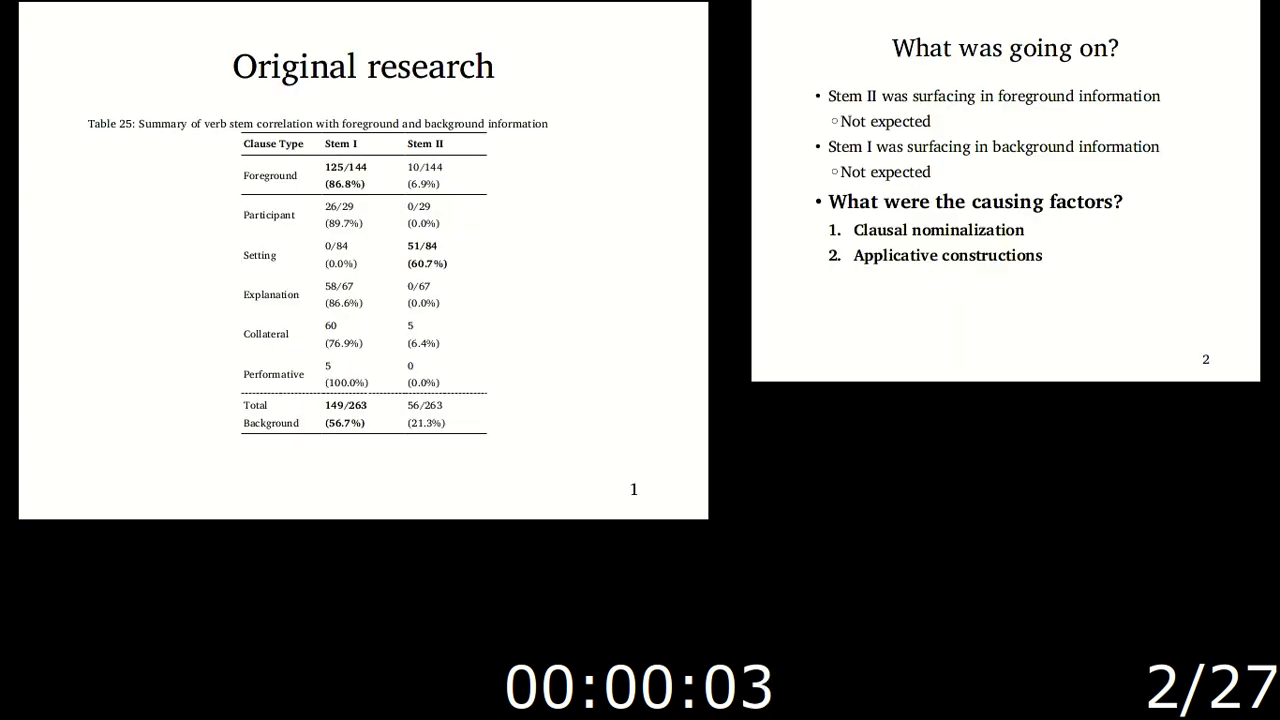
# Step: Try out a speaker note reading "Type notes" on the Original research slide and erase its text
pyautogui.write('Type ')
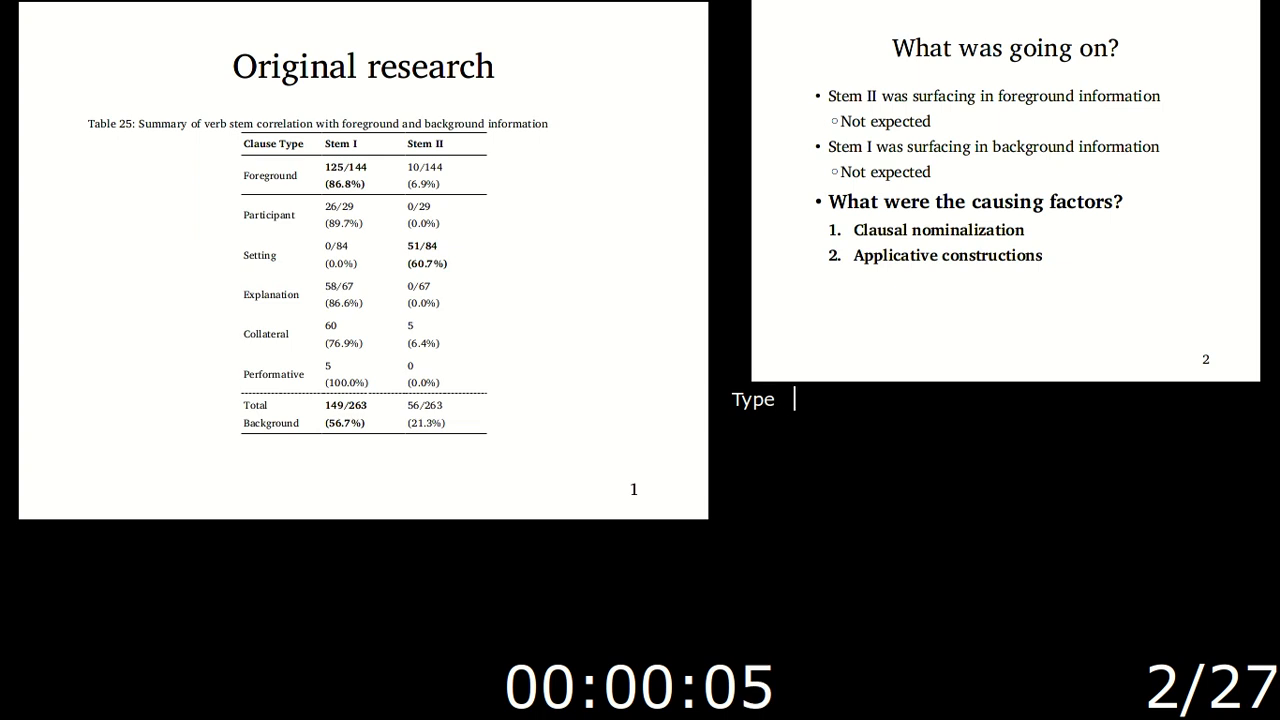
pyautogui.write('notes')
pyautogui.press('BackSpace')
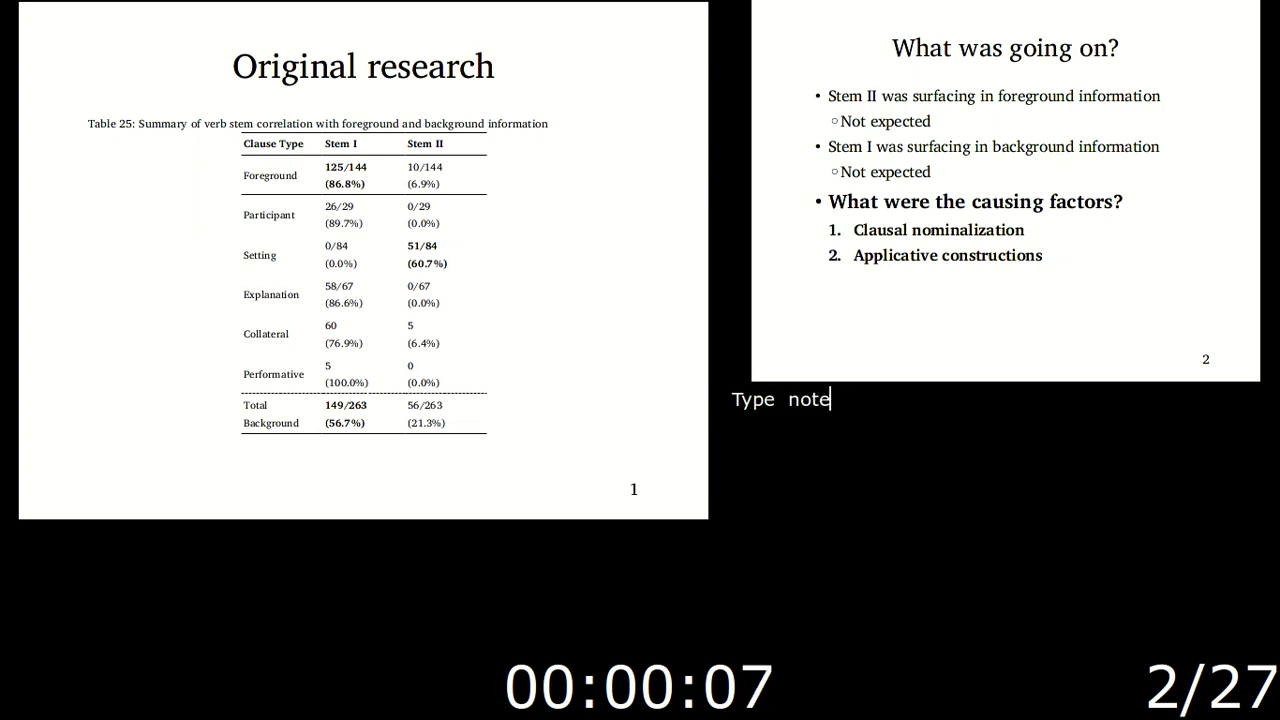
pyautogui.press('BackSpace')
pyautogui.press('BackSpace')
pyautogui.press('BackSpace')
pyautogui.press('BackSpace')
pyautogui.press('BackSpace')
pyautogui.press('BackSpace')
pyautogui.press('BackSpace')
pyautogui.press('BackSpace')
pyautogui.press('BackSpace')
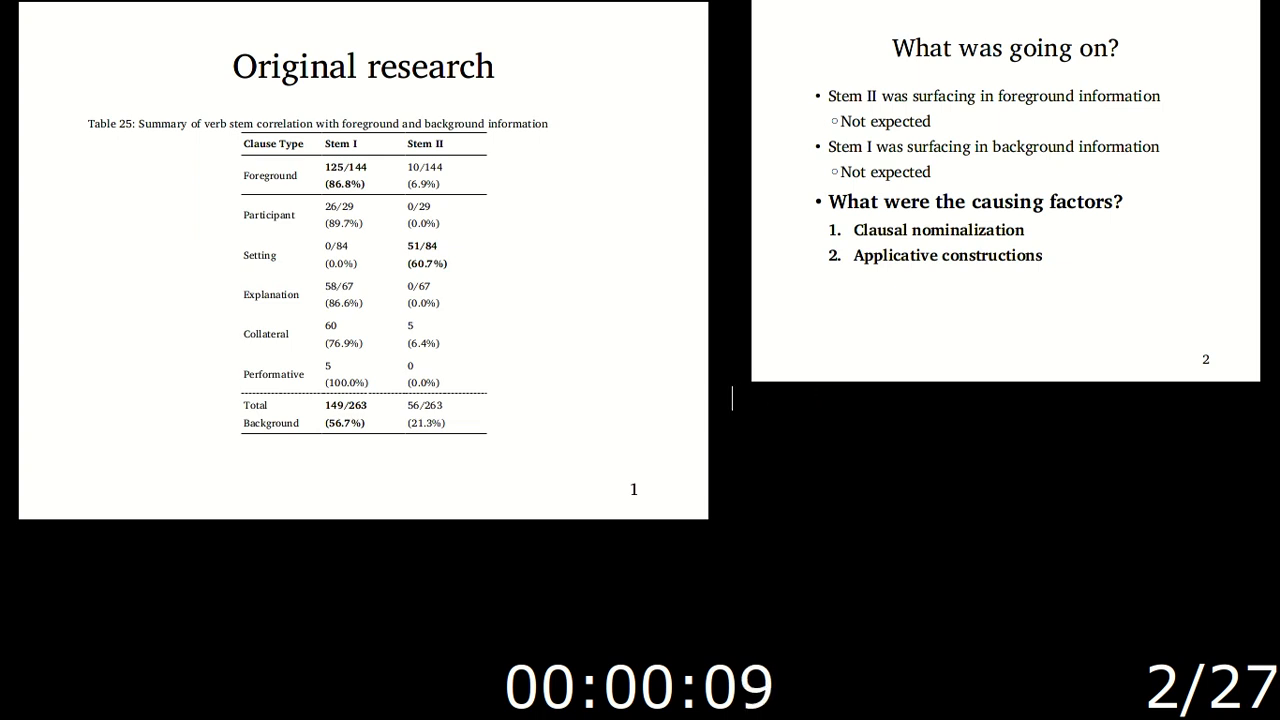
# Step: Leave note editing and open the overview of all slides in the presenter console
pyautogui.press('Tab')
pyautogui.press('BackSpace')
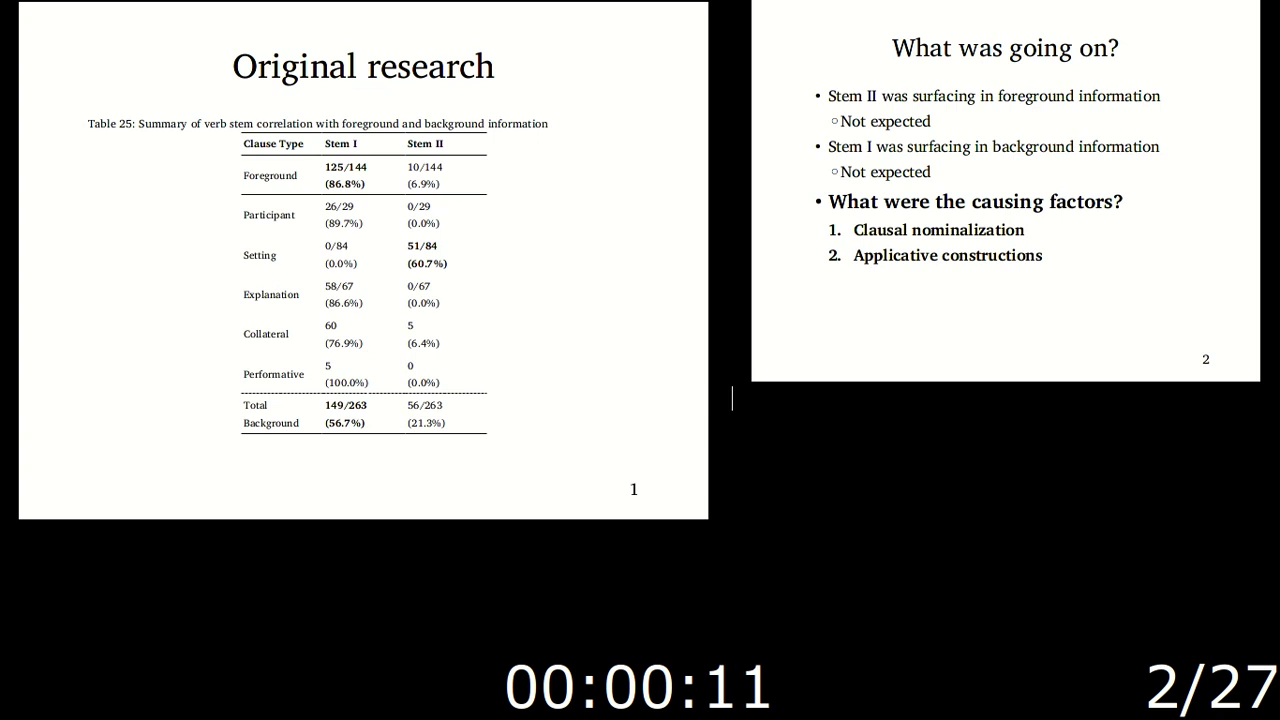
pyautogui.write('n')
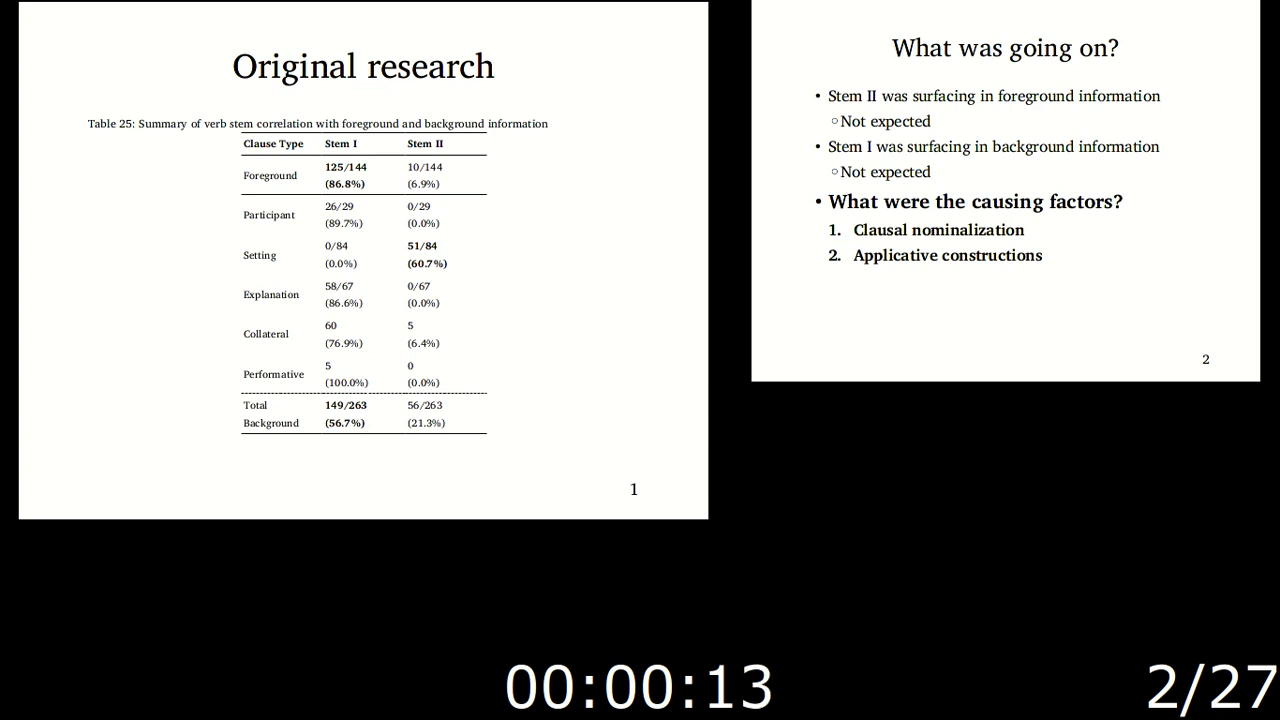
pyautogui.press('Tab')
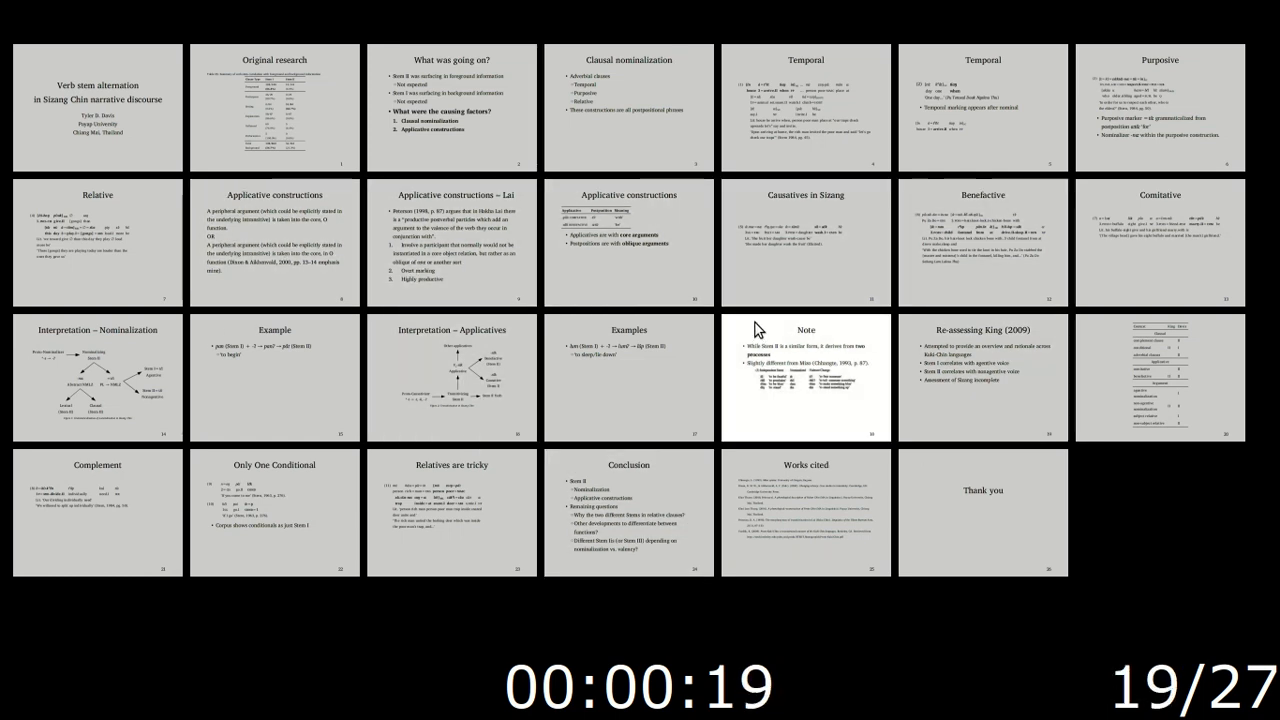
# Step: Leave the pdfpc overview, switch to PDF Presenter and open the real presentation PDF from Documents/Payap/Thesis/!Defense
pyautogui.press('Escape')
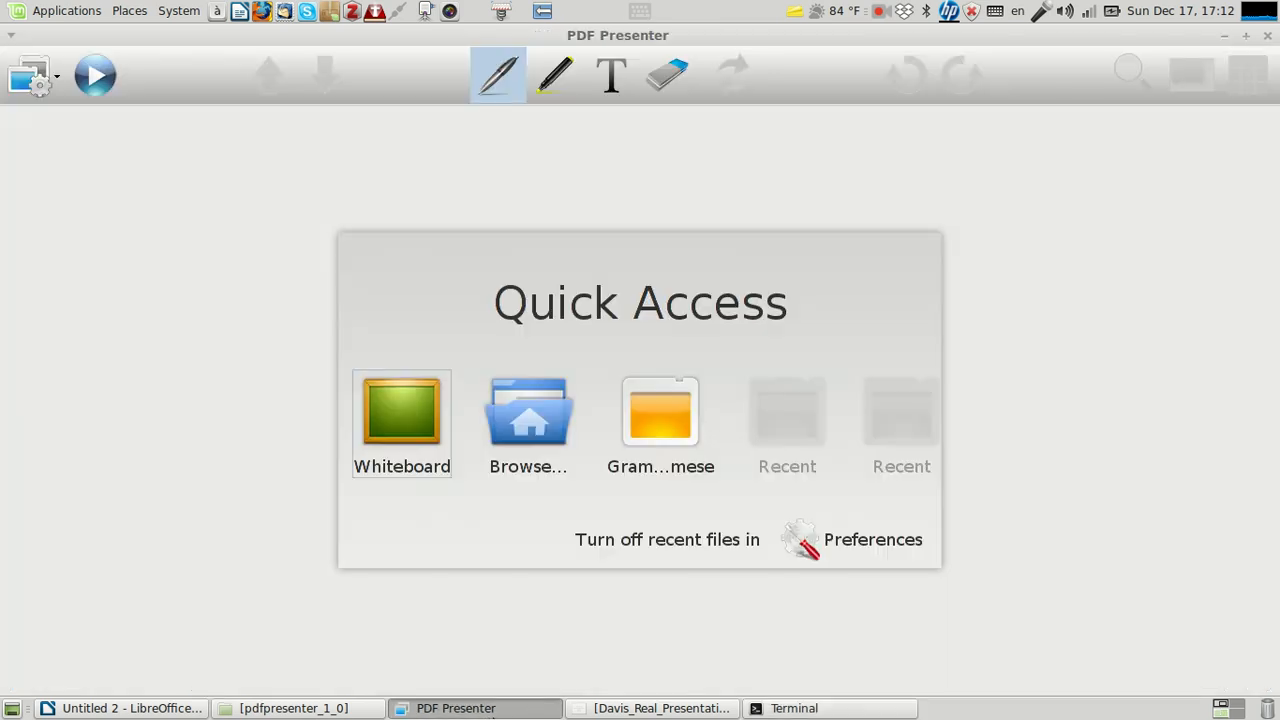
pyautogui.click(495, 705)
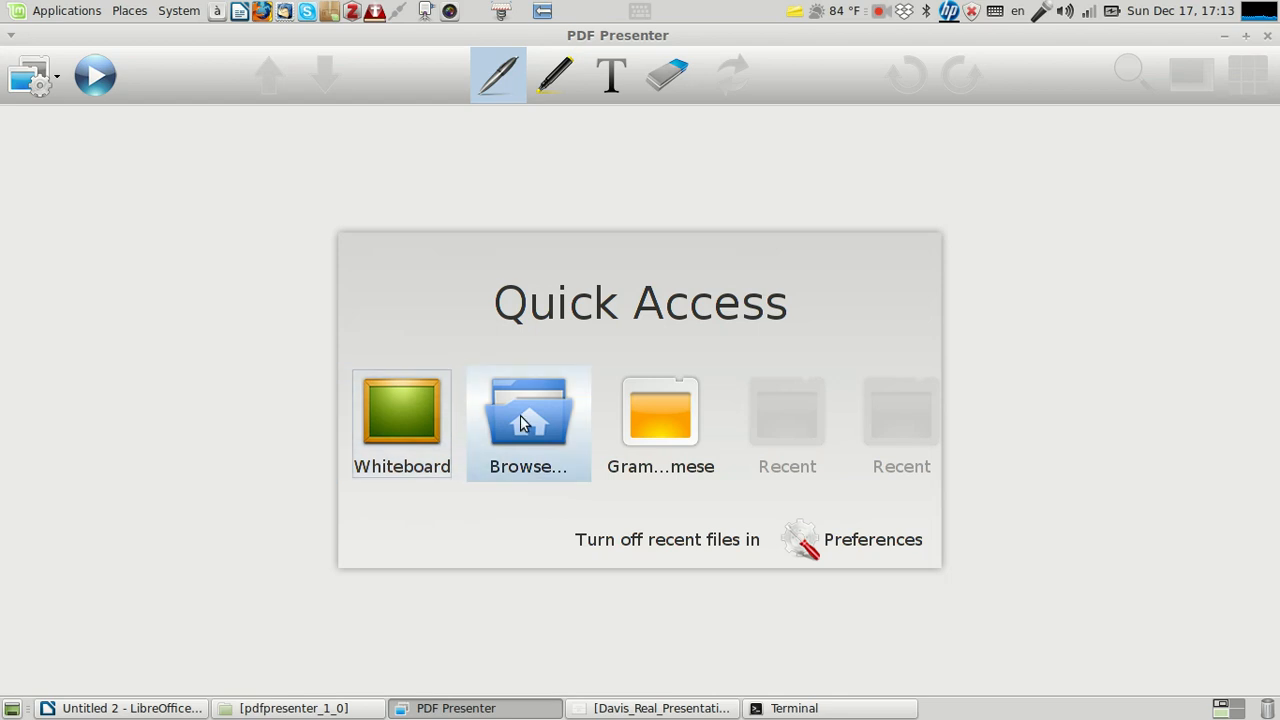
pyautogui.click(522, 424)
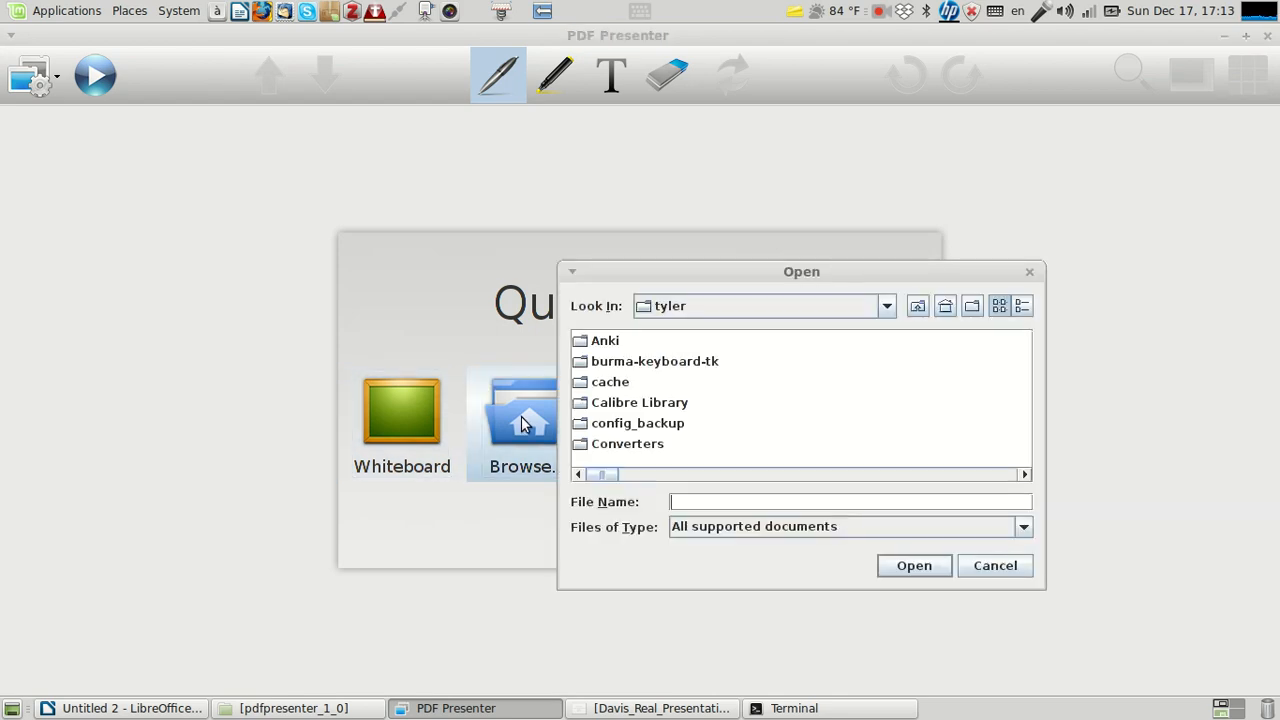
pyautogui.moveTo(614, 480); pyautogui.dragTo(646, 477)
pyautogui.doubleClick(745, 364)
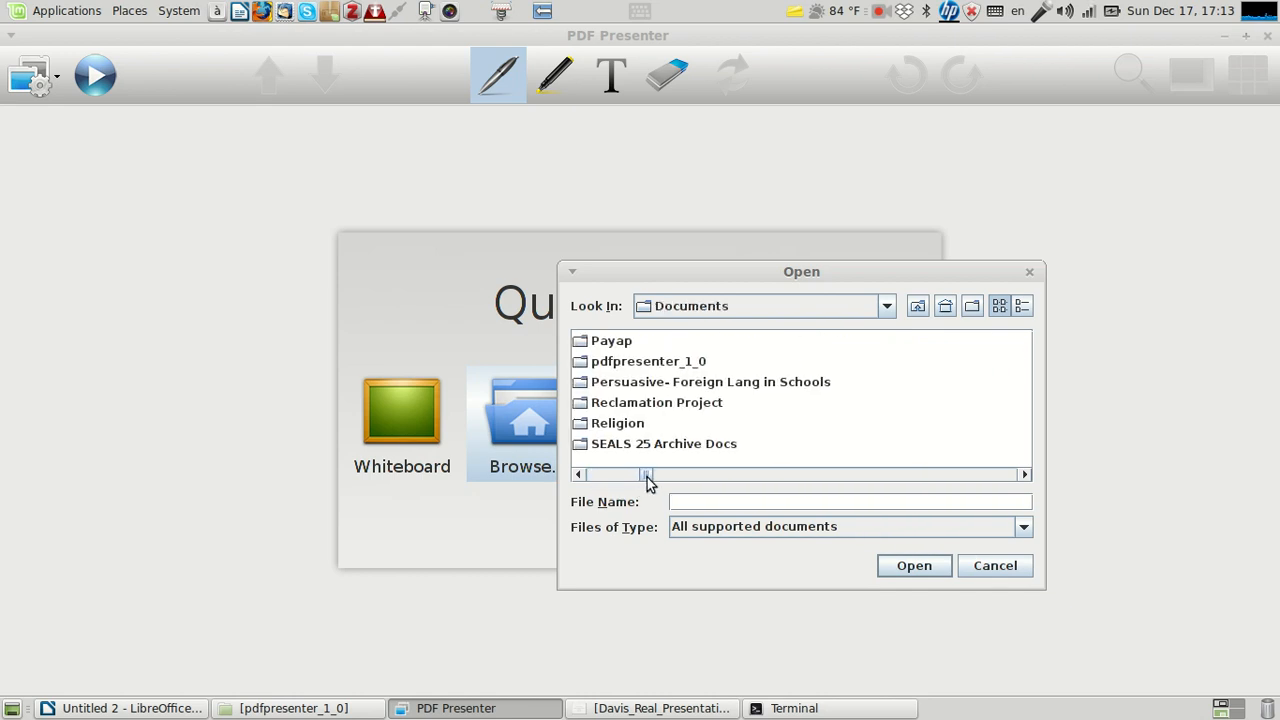
pyautogui.click(598, 343)
pyautogui.doubleClick(598, 343)
pyautogui.moveTo(686, 476); pyautogui.dragTo(742, 486)
pyautogui.doubleClick(842, 364)
pyautogui.doubleClick(592, 346)
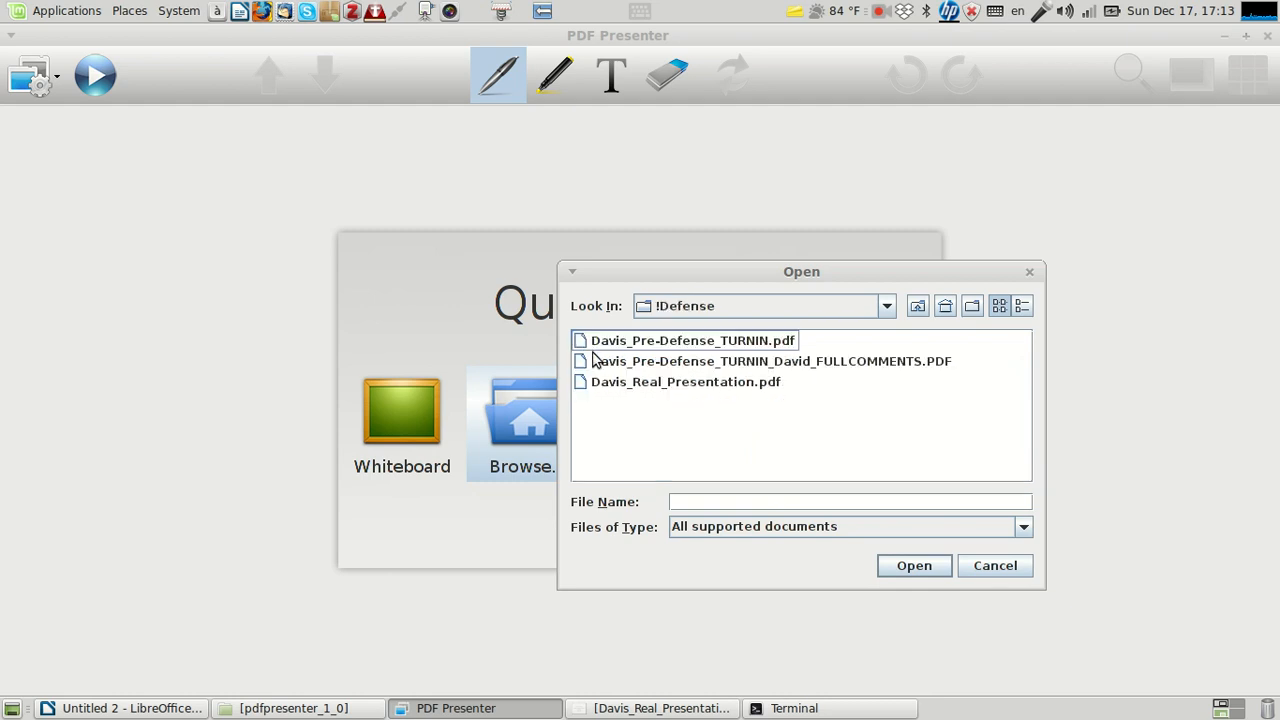
pyautogui.doubleClick(651, 389)
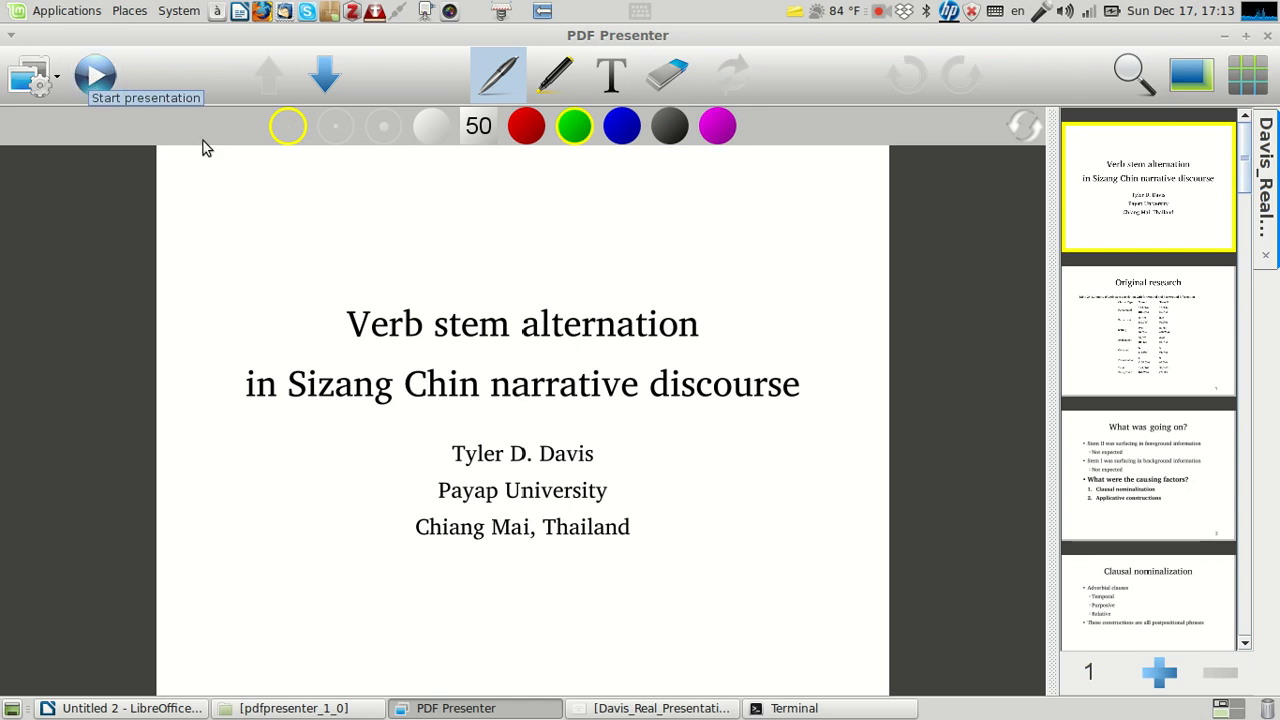
# Step: Try starting the presentation, add the text annotation "You can type" above the title on the first slide, and set the text color to red
pyautogui.click(97, 78)
pyautogui.click(801, 194)
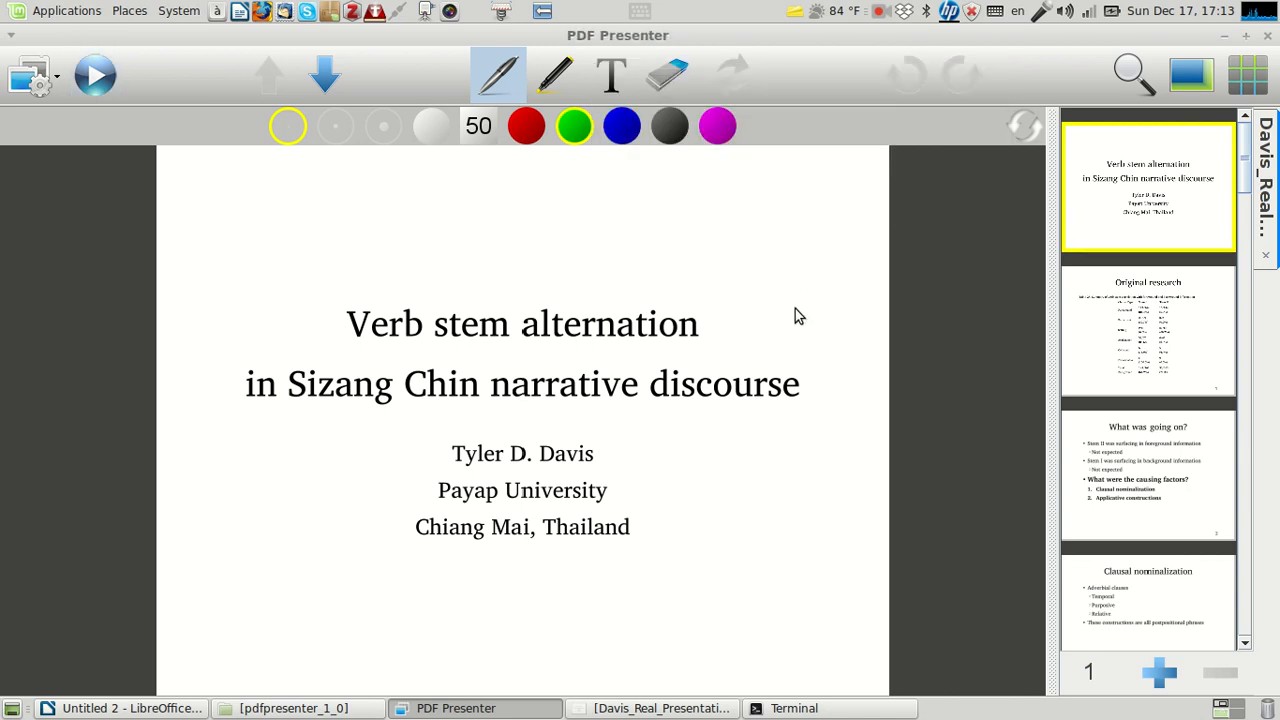
pyautogui.click(611, 76)
pyautogui.click(488, 213)
pyautogui.write('You can type')
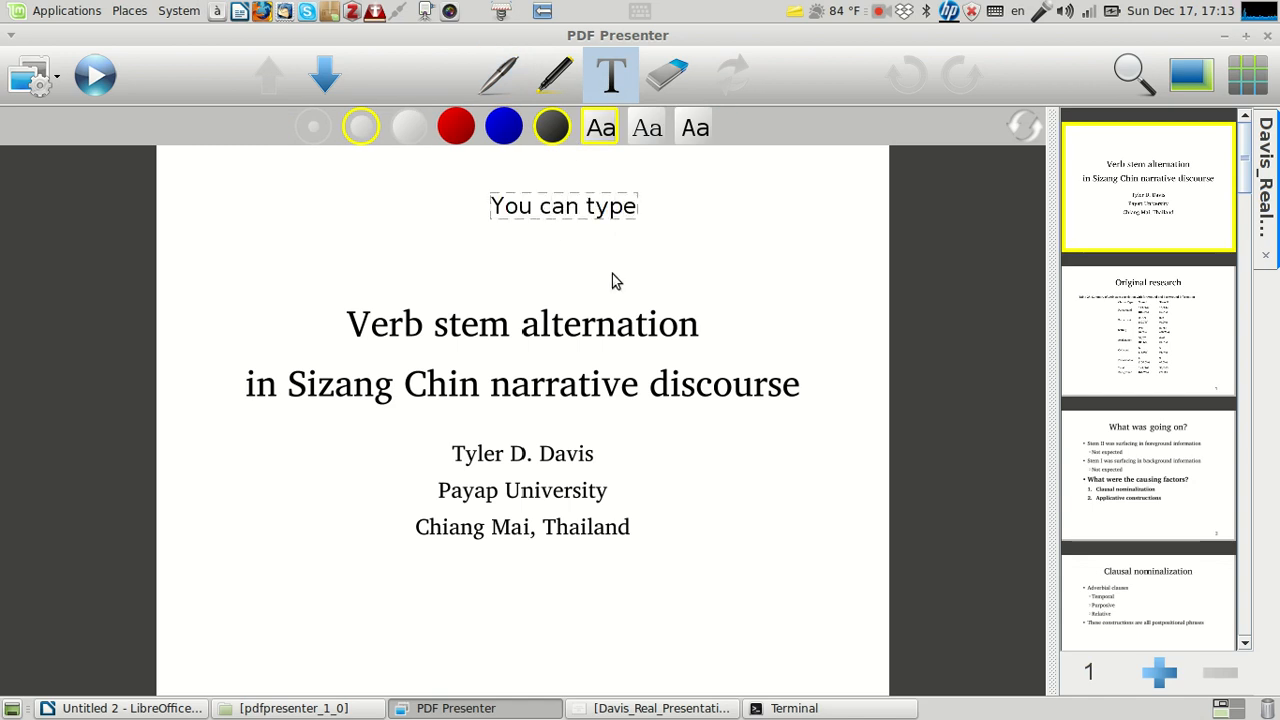
pyautogui.click(611, 282)
pyautogui.click(460, 122)
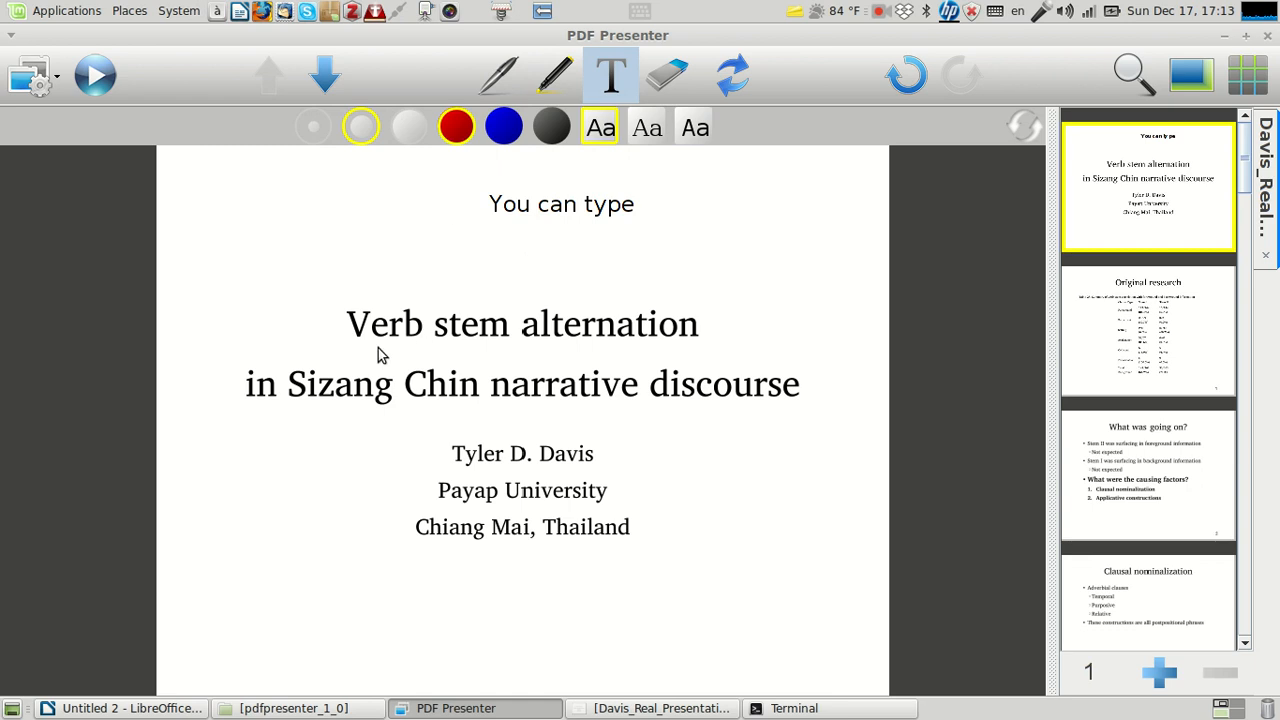
# Step: Try the pen with green freehand strokes under "Verb stem" and around "in Sizang", and erase both strokes
pyautogui.click(498, 75)
pyautogui.moveTo(352, 341); pyautogui.dragTo(540, 360)
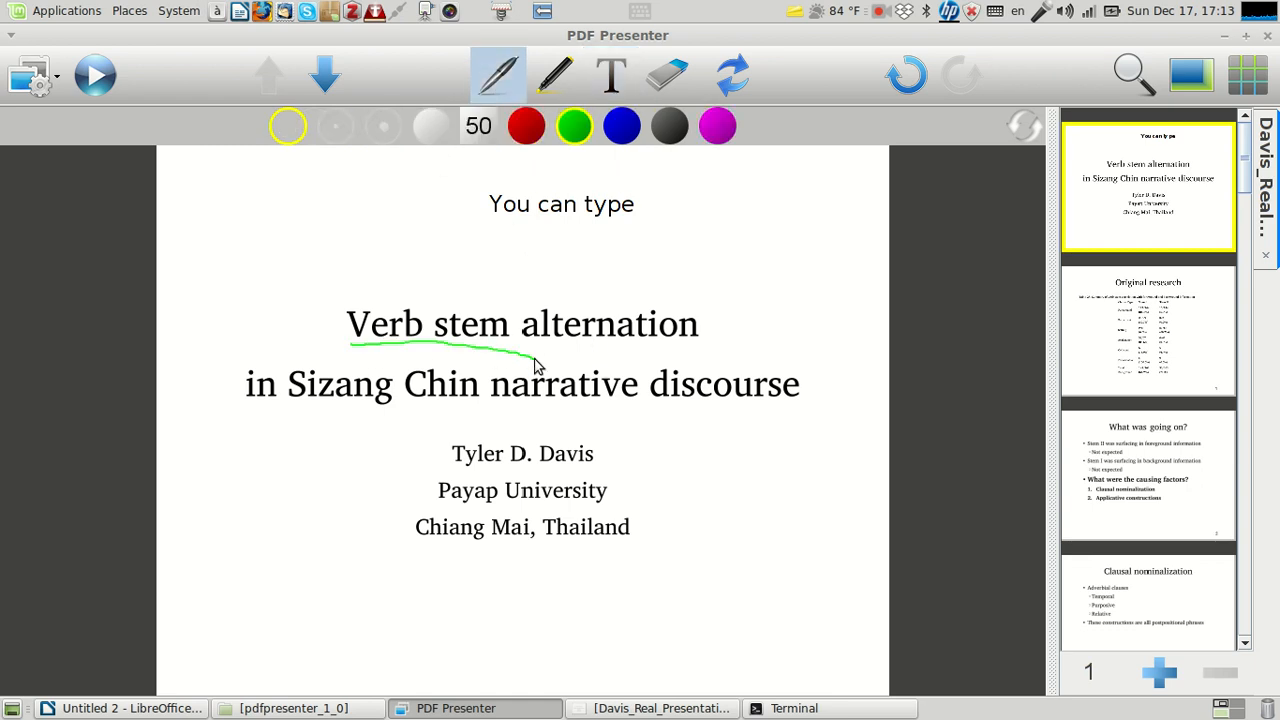
pyautogui.moveTo(266, 366)
pyautogui.mouseDown()
pyautogui.moveTo(332, 395)
pyautogui.moveTo(230, 373)
pyautogui.mouseUp()
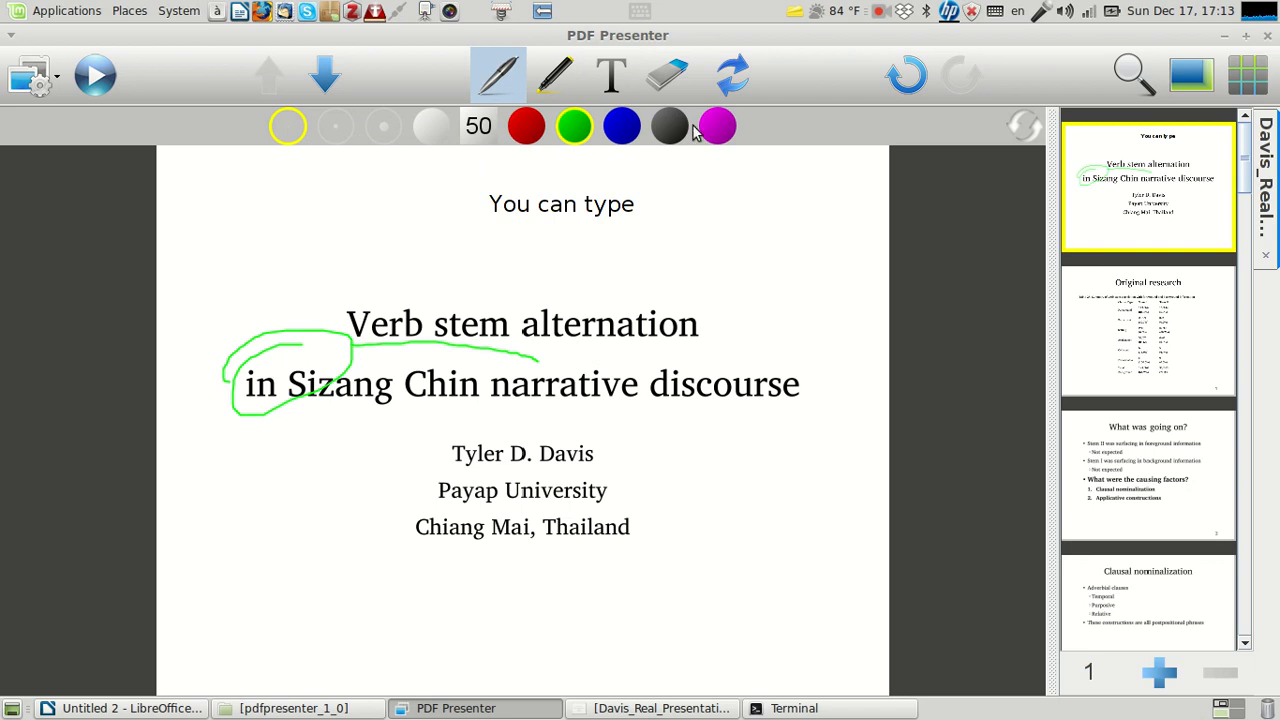
pyautogui.click(670, 78)
pyautogui.moveTo(500, 352); pyautogui.dragTo(206, 389)
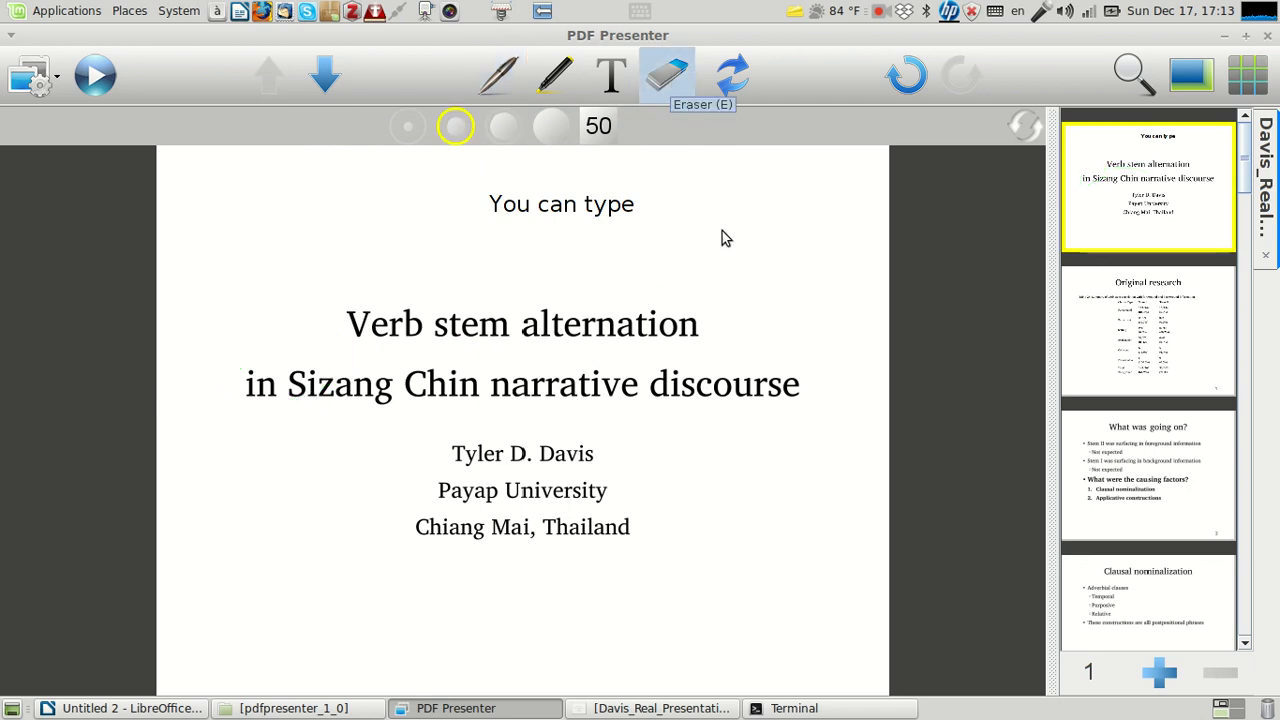
# Step: Undo the erasure of the green strokes on the title slide and redo it
pyautogui.click(1140, 287)
pyautogui.click(1138, 195)
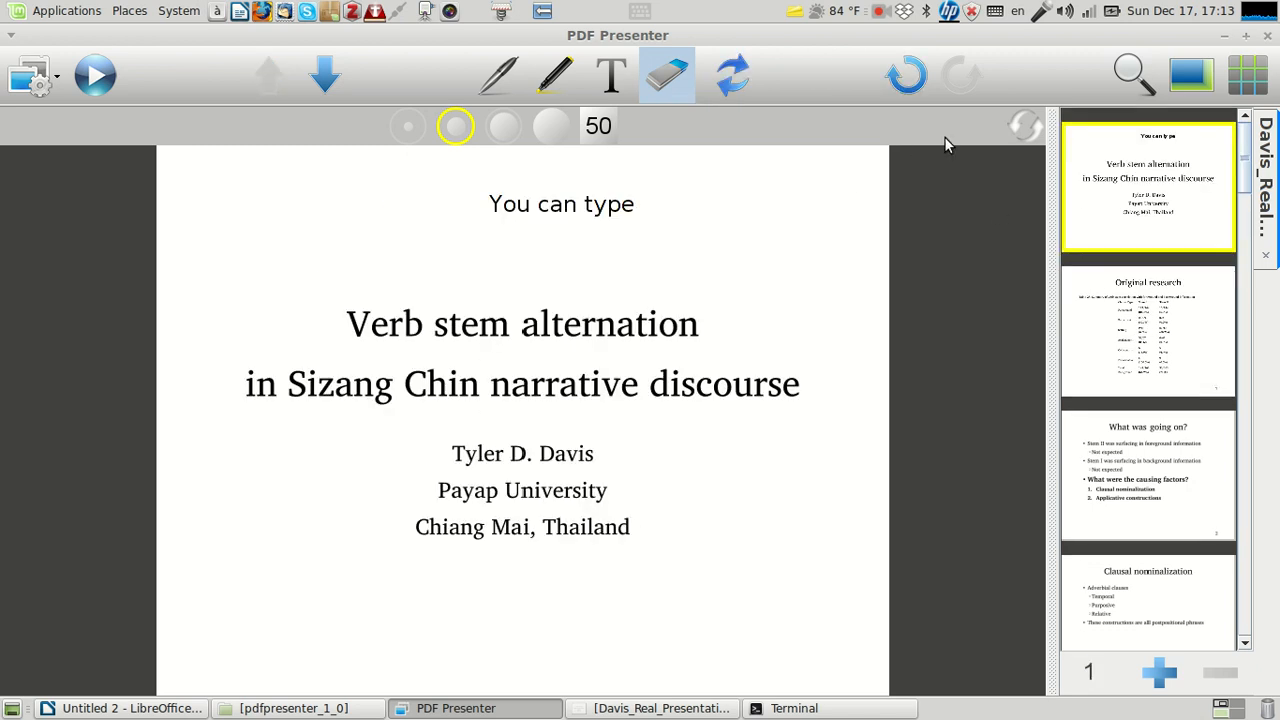
pyautogui.click(897, 80)
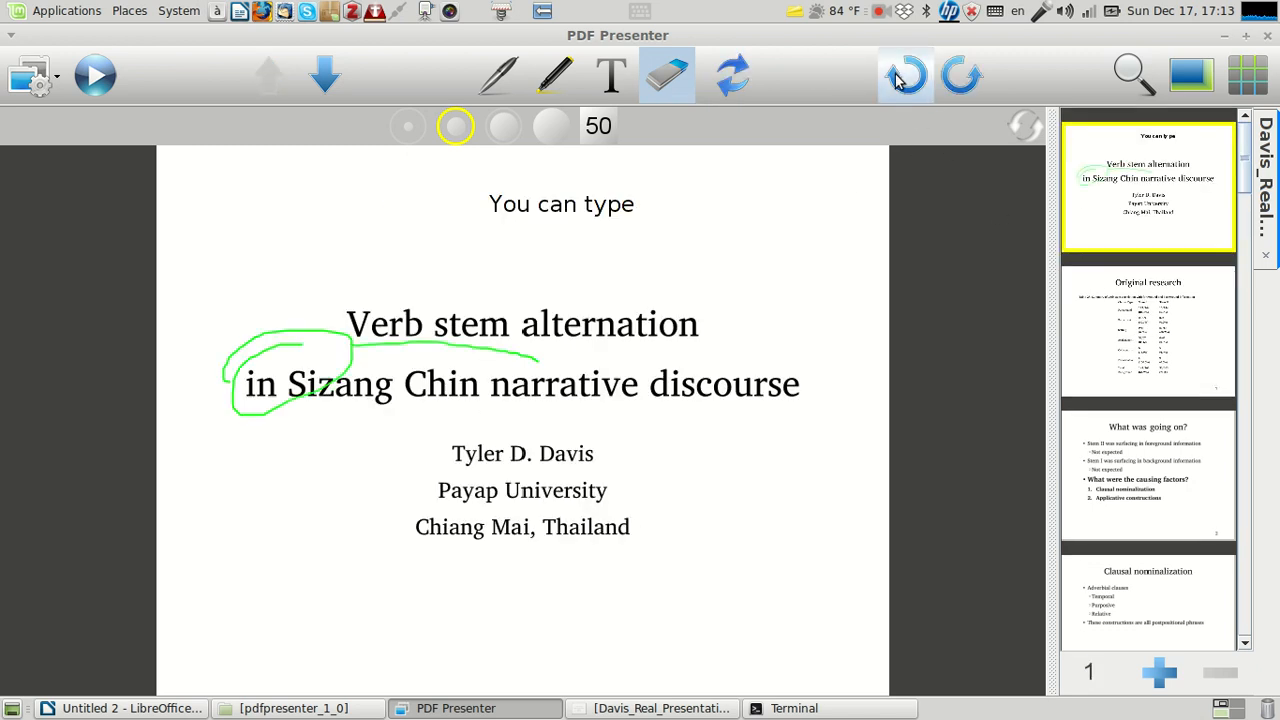
pyautogui.click(956, 98)
# Step: Show the "What was going on?" slide, choose the red pen color, and go to the "Clausal nominalization" slide
pyautogui.click(1137, 428)
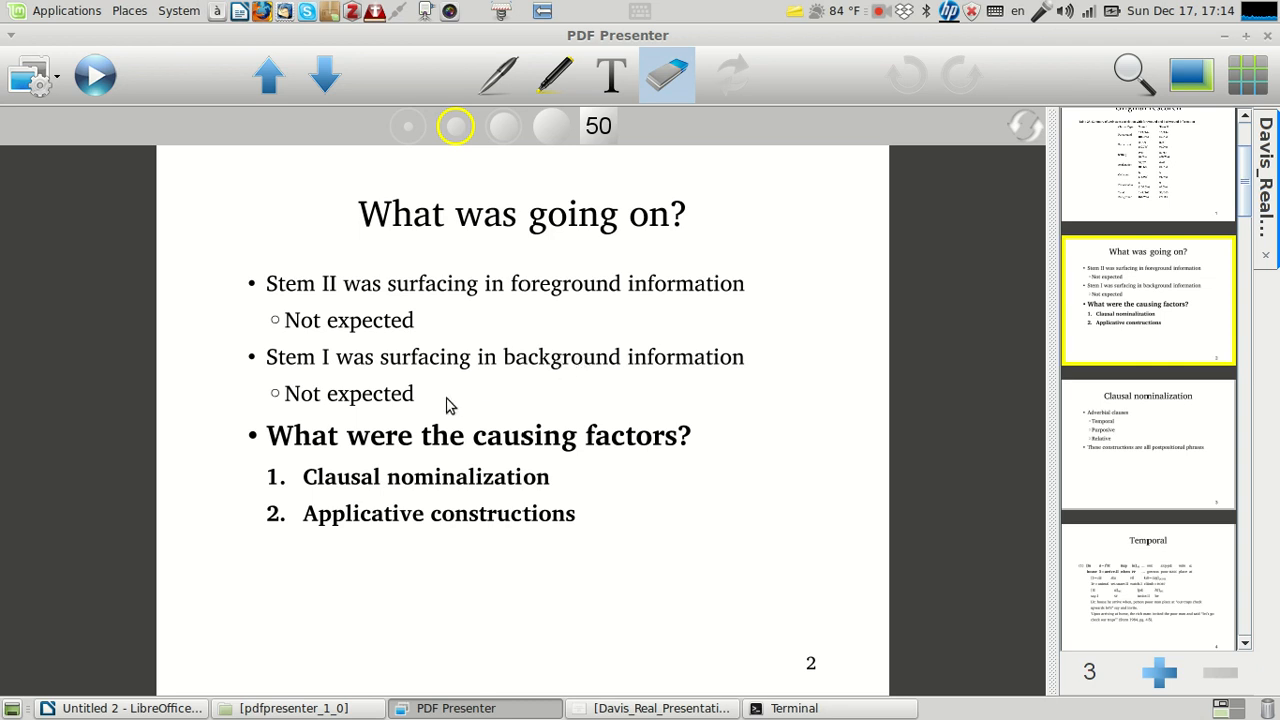
pyautogui.click(519, 127)
pyautogui.click(1113, 463)
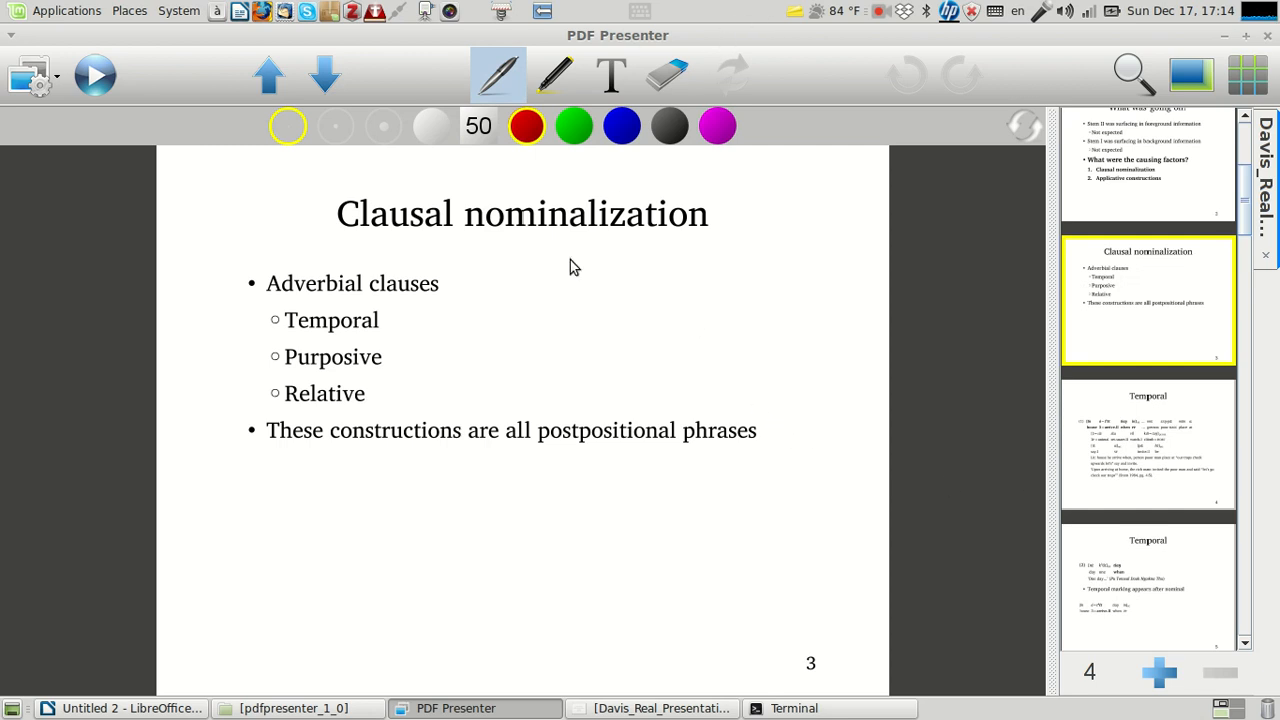
# Step: Close the pdfpresenter_1_0 folder window, put PDF Presenter away and return to the slides document in LibreOffice Writer
pyautogui.click(350, 708)
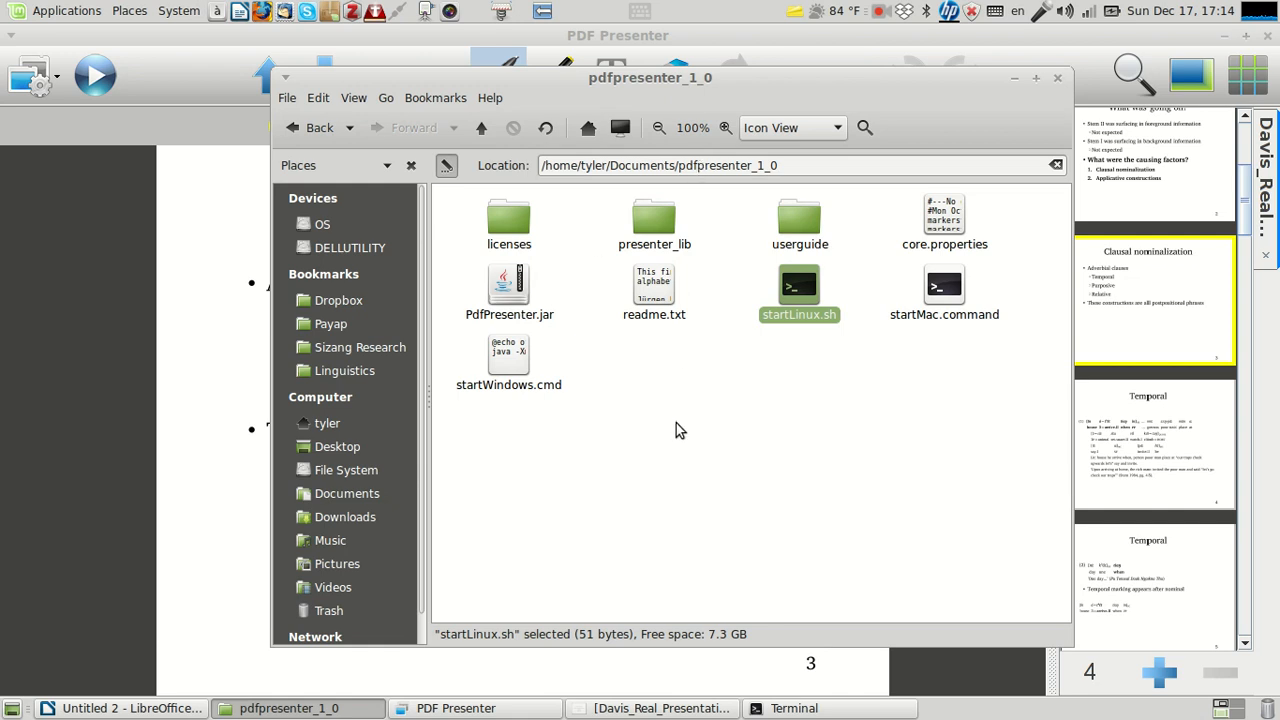
pyautogui.hotkey('ctrl', 'w')
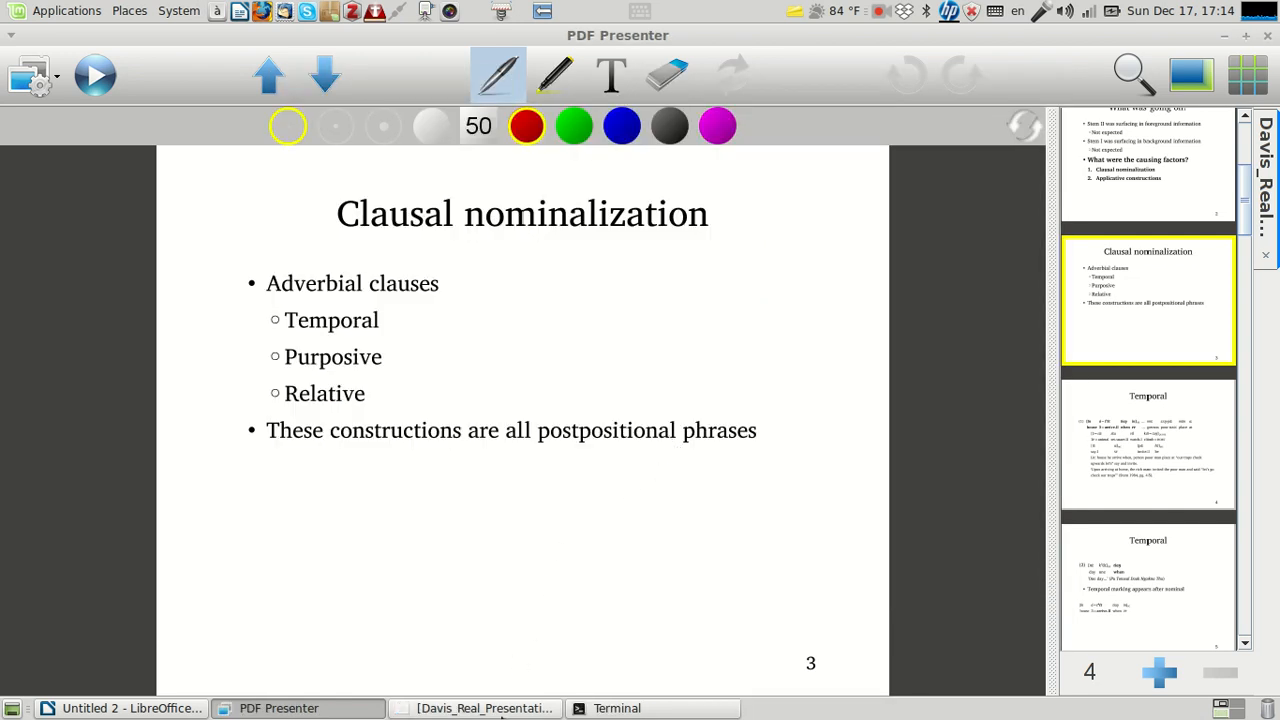
pyautogui.click(300, 708)
pyautogui.click(705, 433)
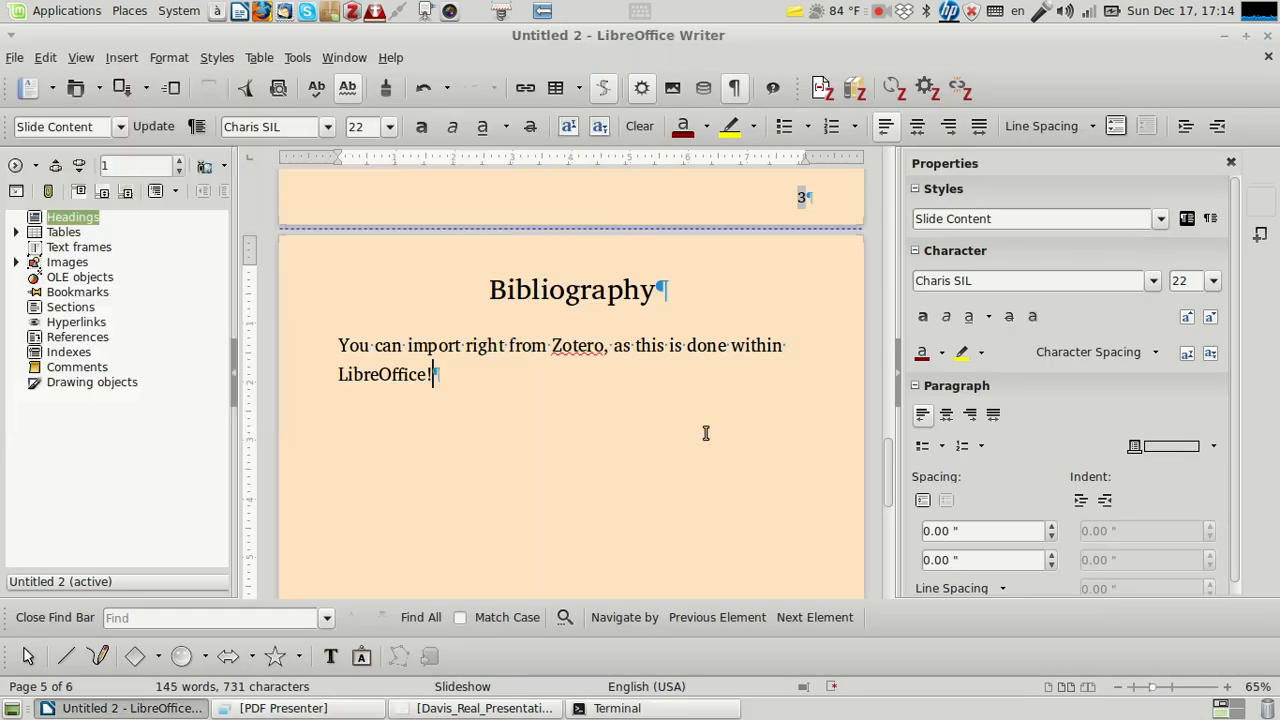
# Step: Look over the slides from Bibliography to The End and back to the interlinear example table on the "Let's look at interlinear stuff" slide
pyautogui.scroll(-2, 611, 434)
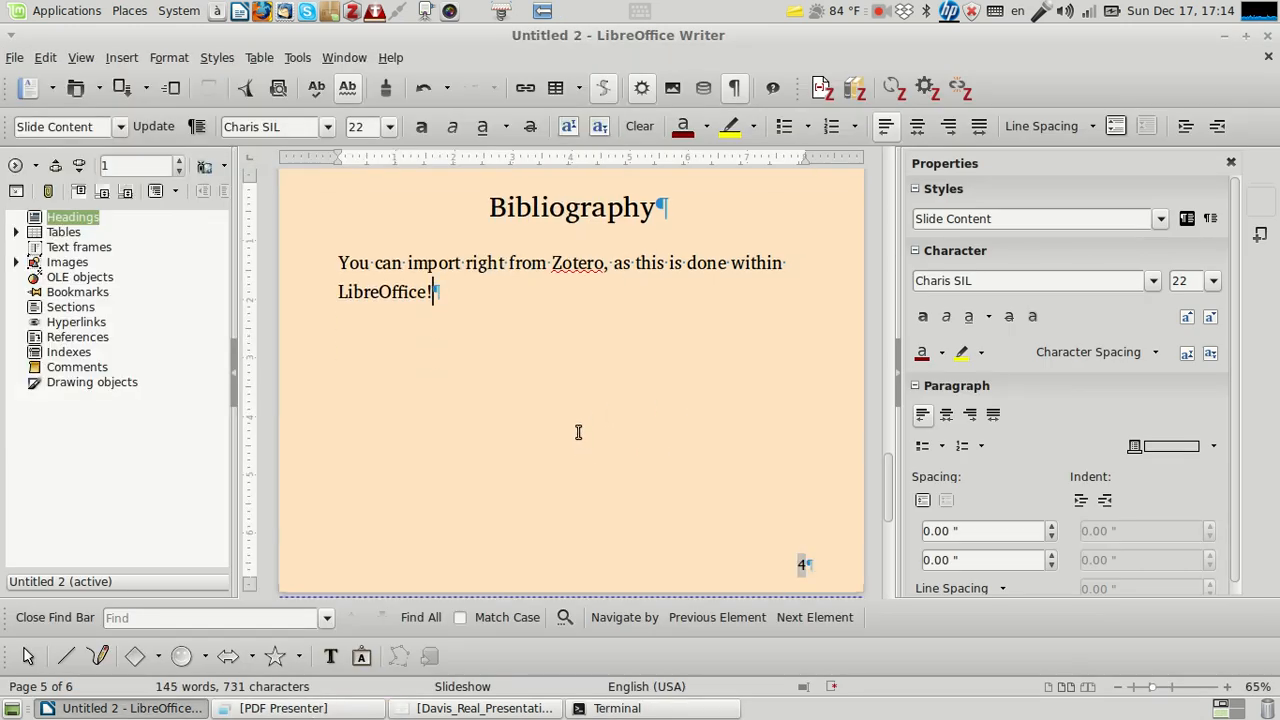
pyautogui.scroll(1, 557, 408)
pyautogui.scroll(-4, 558, 406)
pyautogui.scroll(-7, 560, 402)
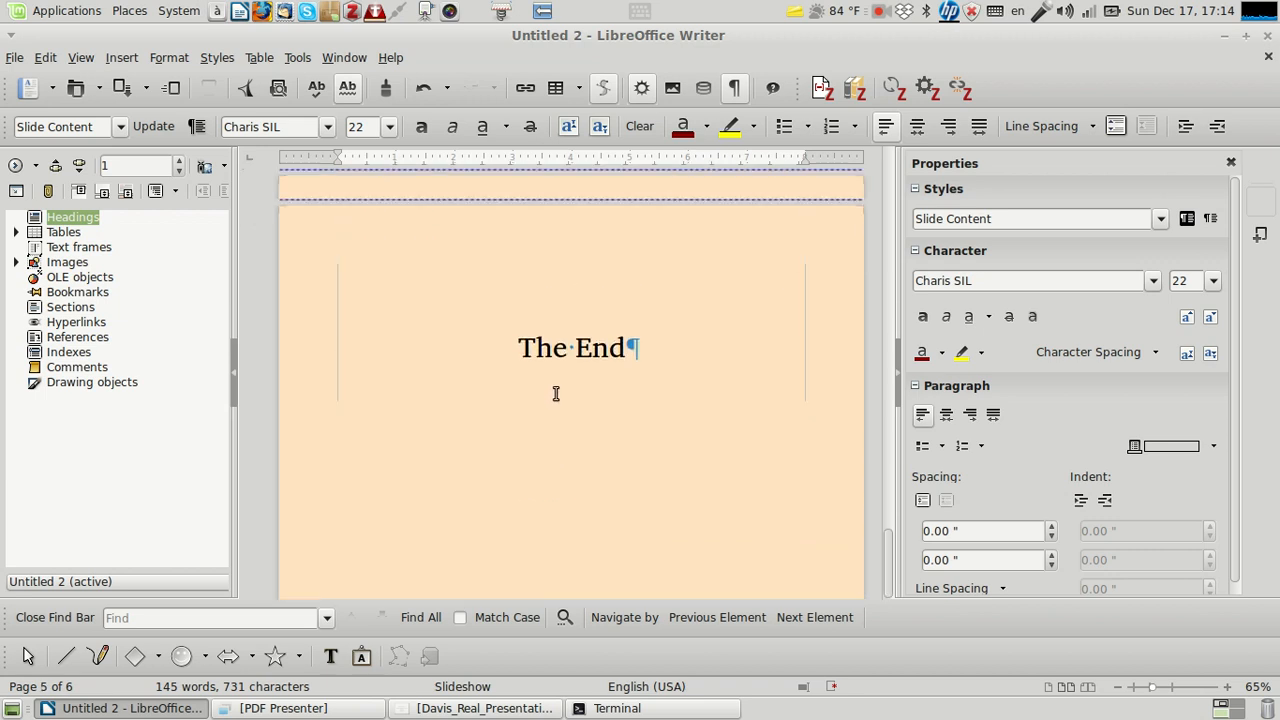
pyautogui.scroll(12, 555, 395)
pyautogui.scroll(10, 535, 390)
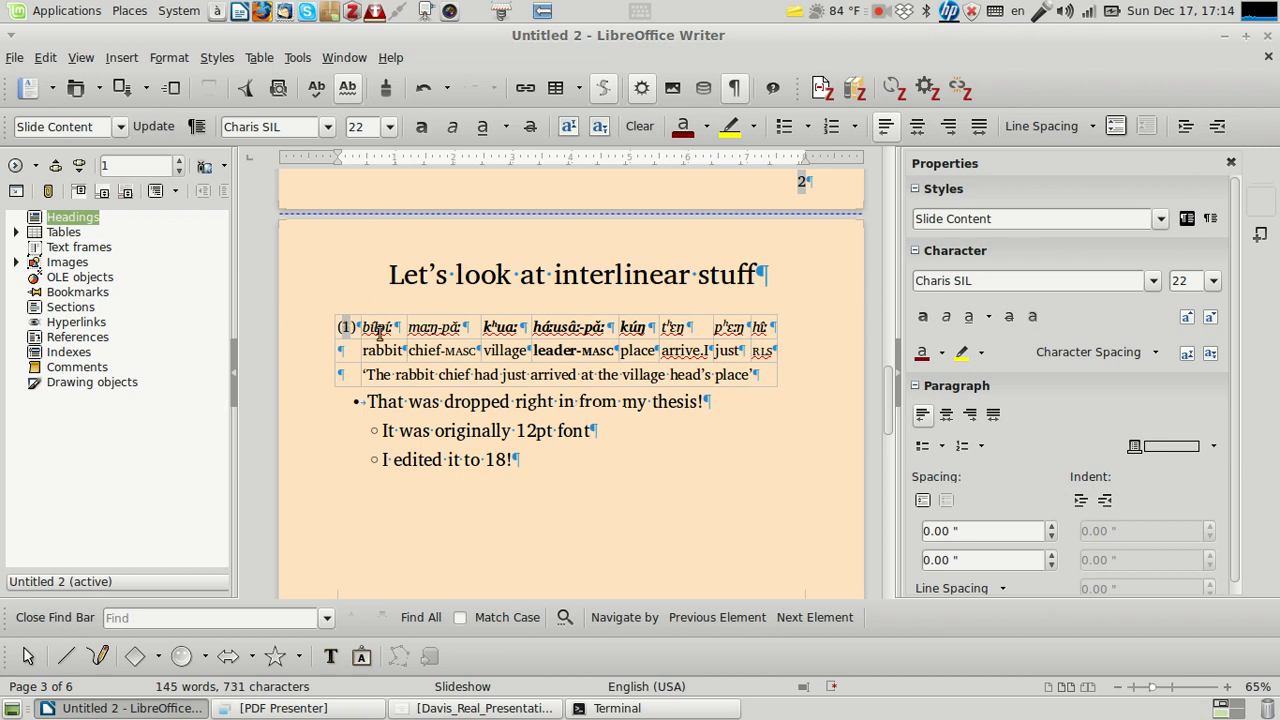
pyautogui.moveTo(378, 333); pyautogui.dragTo(571, 377)
pyautogui.click(606, 380)
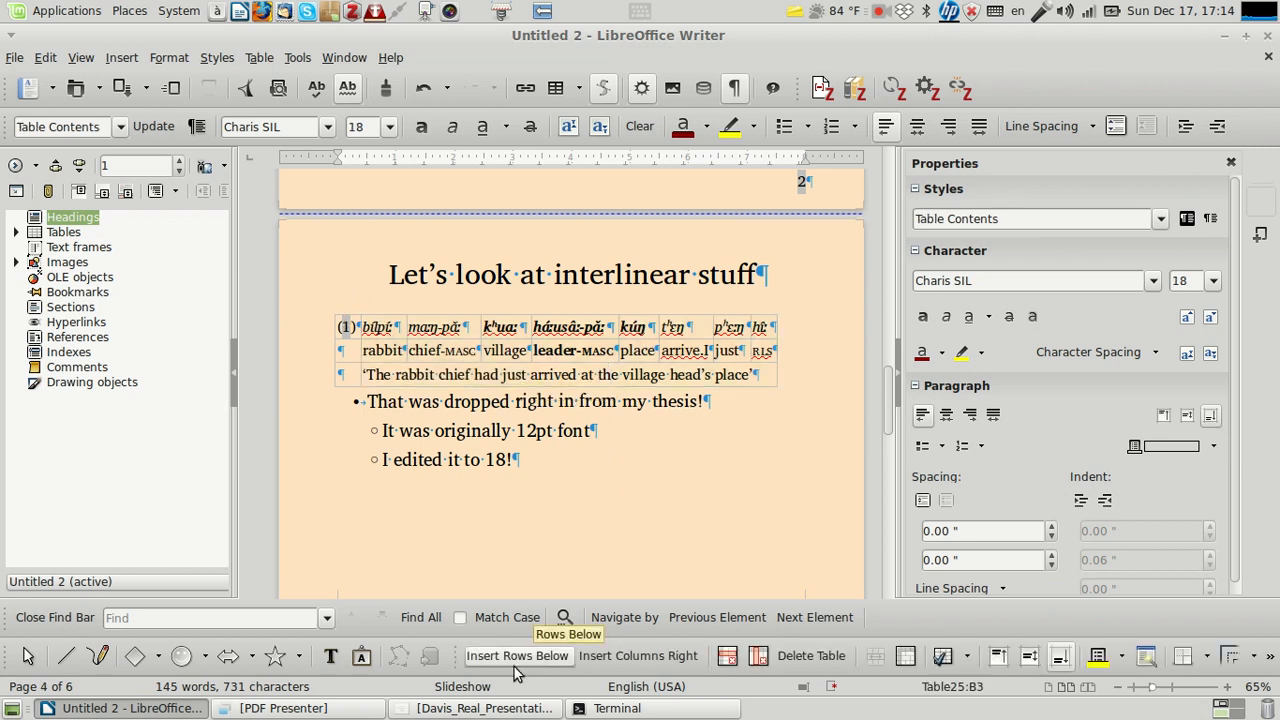
# Step: Switch to the real presentation PDF, examine the Relative slide's interlinear example enlarged to 150%, and return to the Writer document
pyautogui.click(484, 708)
pyautogui.moveTo(436, 268); pyautogui.dragTo(486, 320)
pyautogui.hotkey('alt', 'Tab')
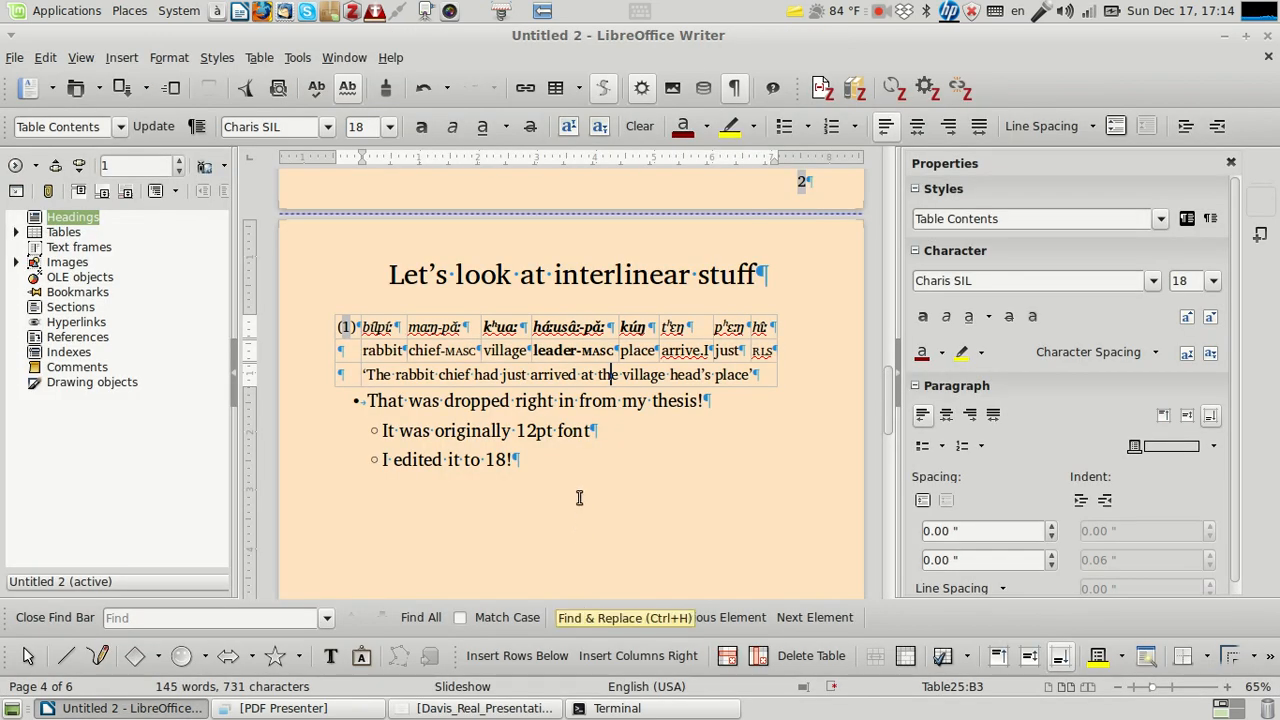
pyautogui.click(484, 708)
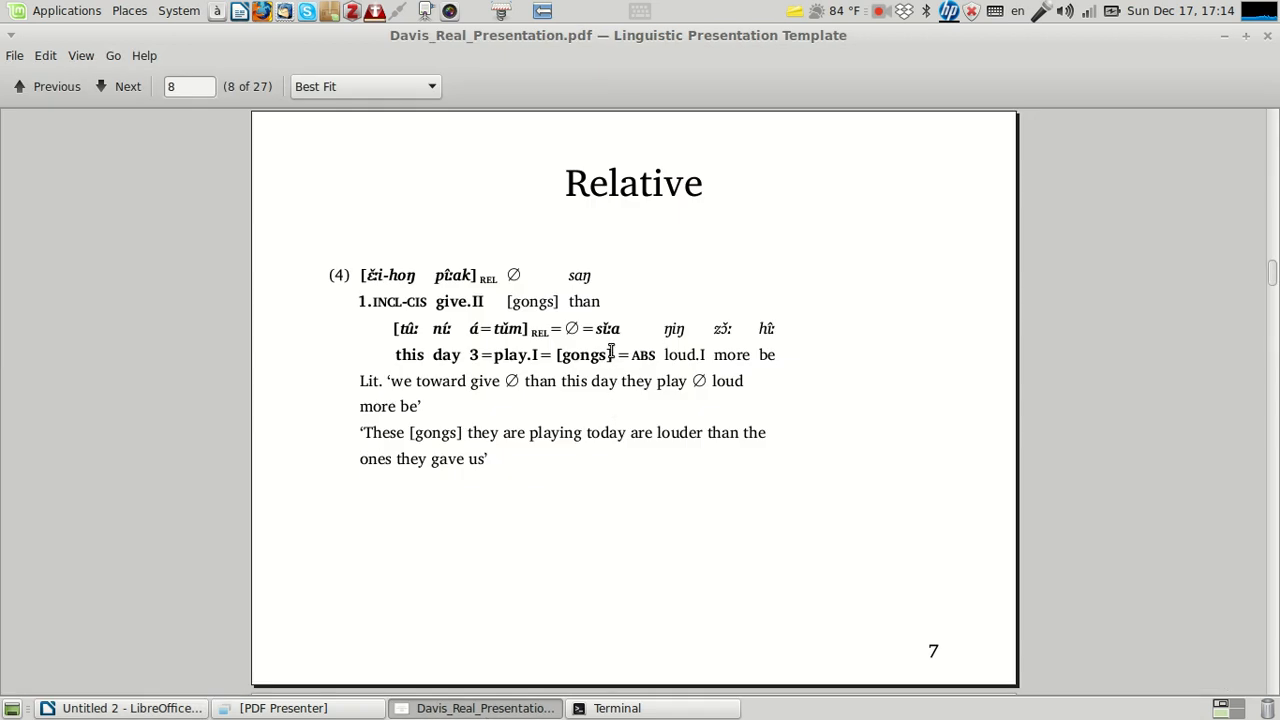
pyautogui.scroll(7, 611, 347)
pyautogui.scroll(1, 611, 347)
pyautogui.scroll(-4, 601, 318)
pyautogui.scroll(4, 567, 276)
pyautogui.scroll(-4, 565, 276)
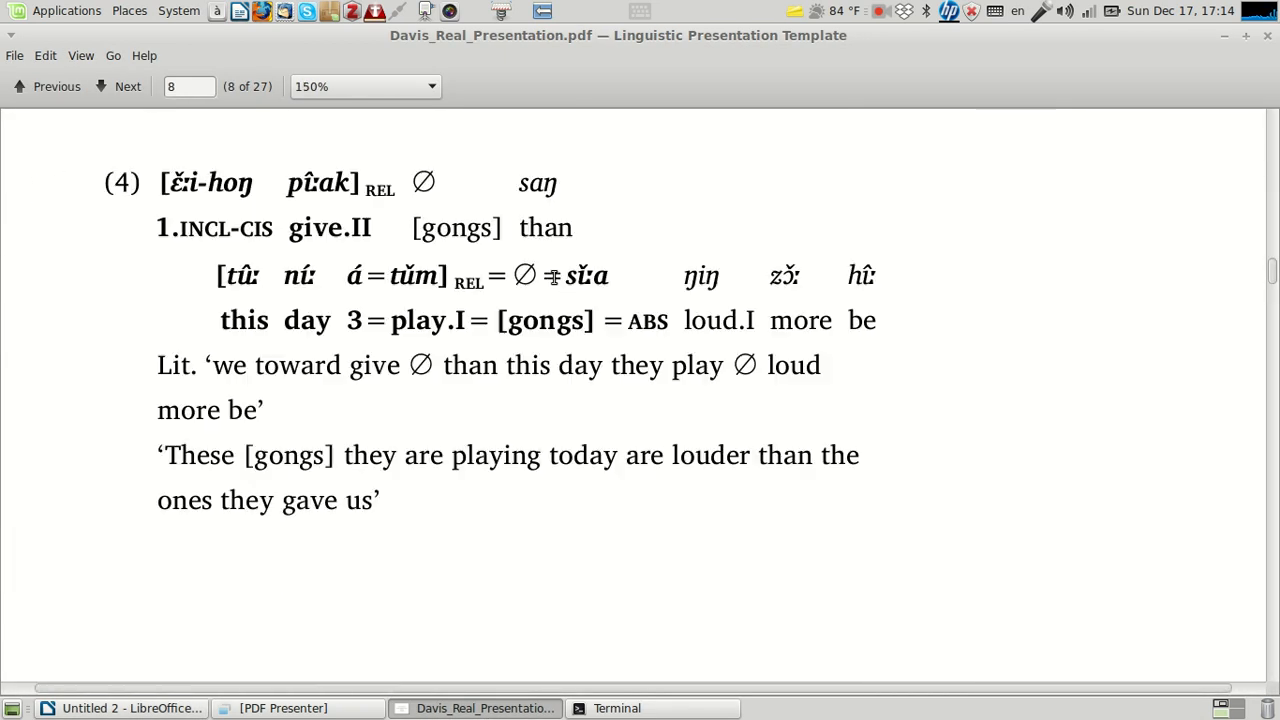
pyautogui.click(521, 714)
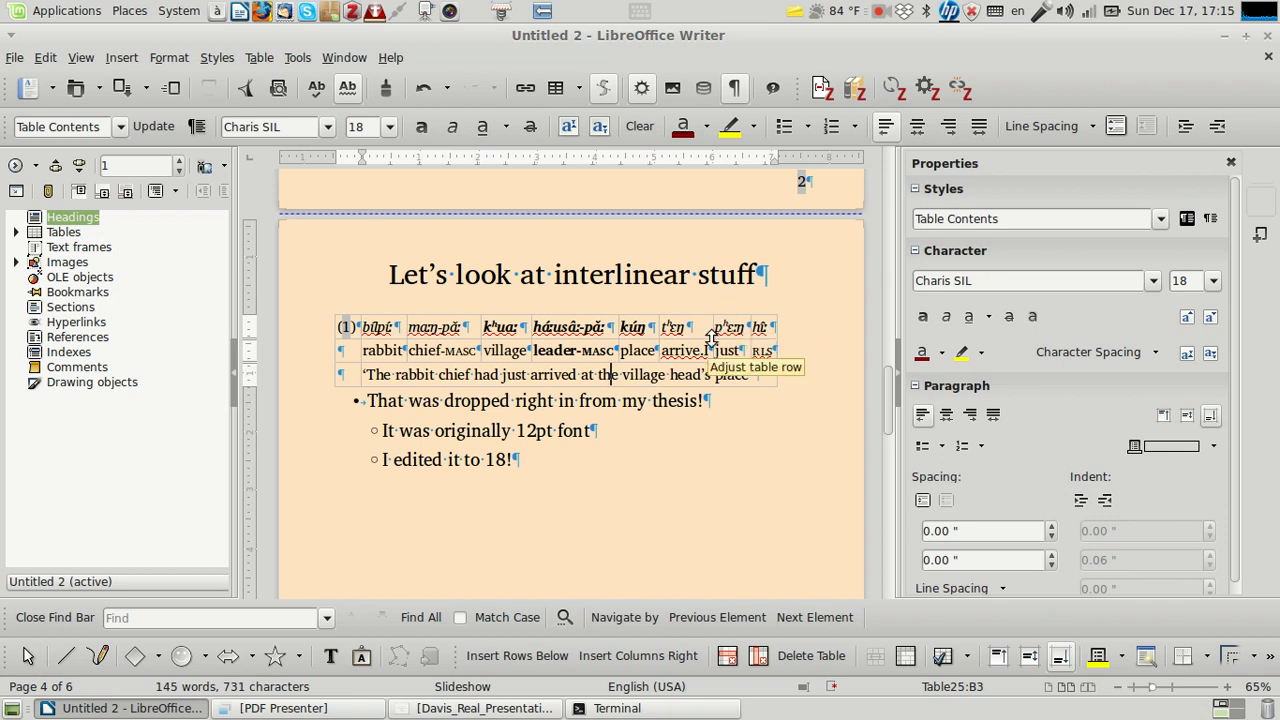
# Step: Export the slides document directly to PDF as "Untitled 2.pdf" in the /tmp folder
pyautogui.scroll(8, 542, 278)
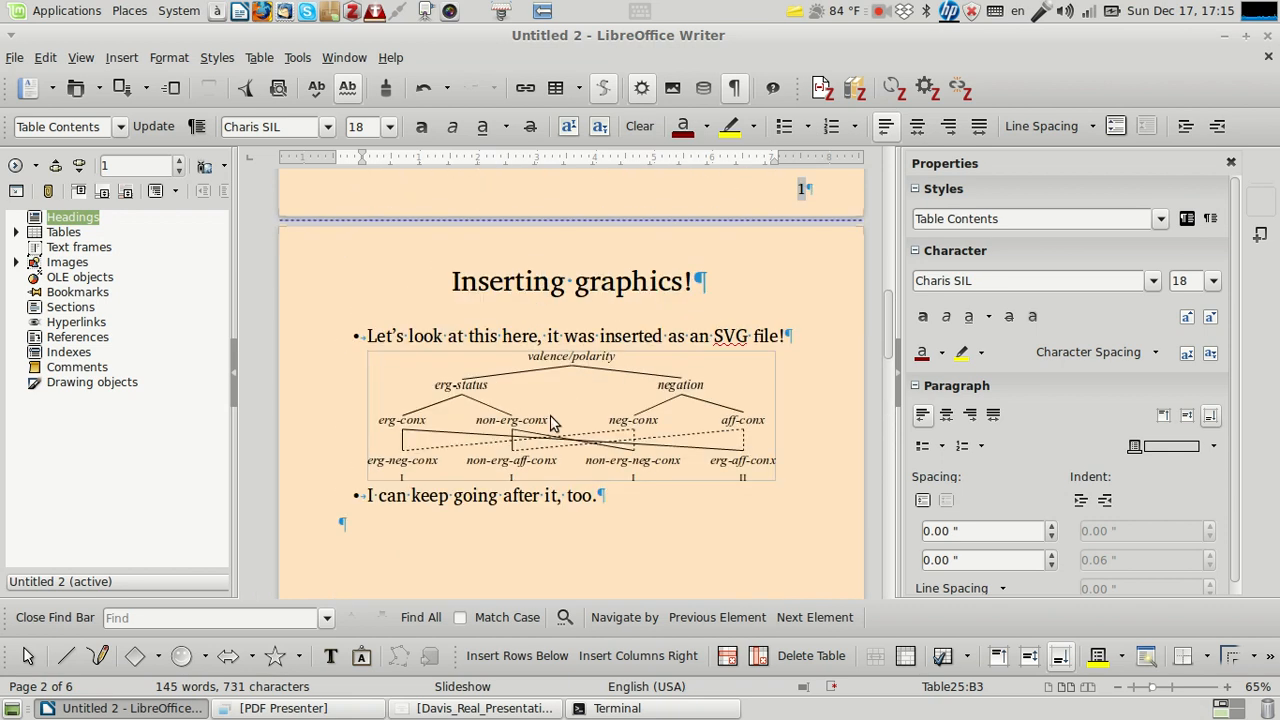
pyautogui.click(245, 90)
pyautogui.press('Home')
pyautogui.write('/tmp/')
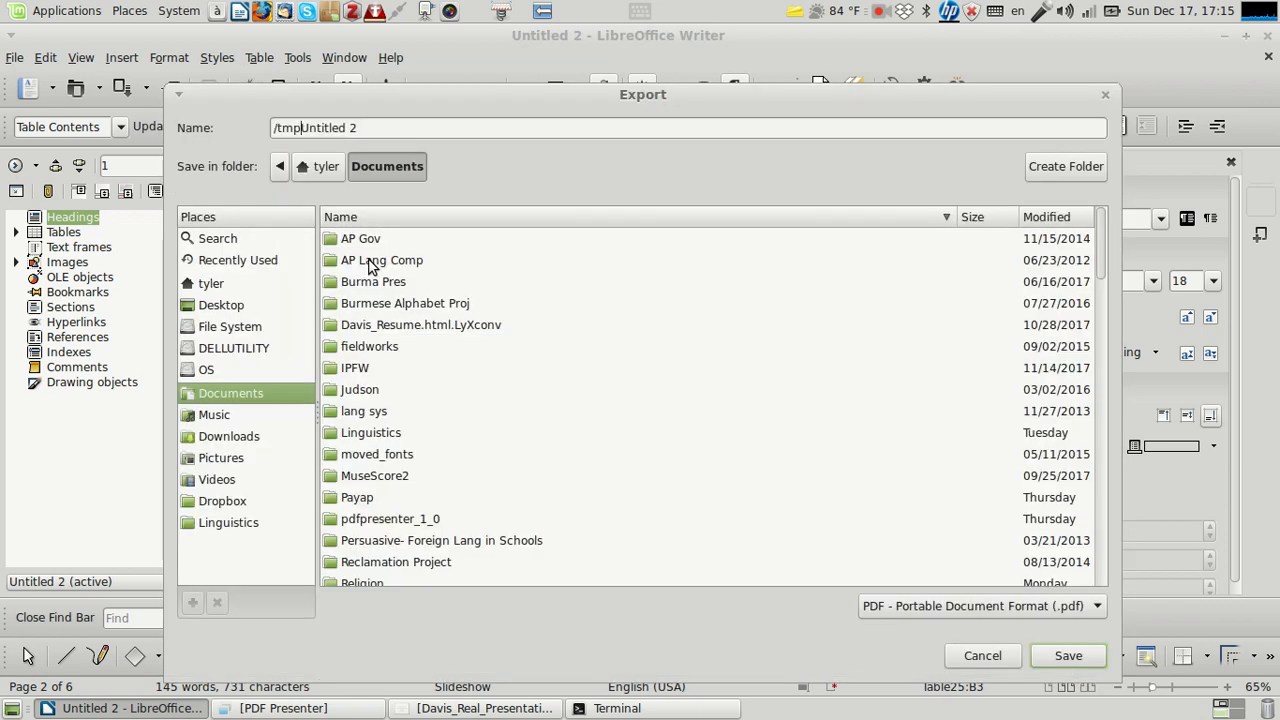
pyautogui.write('pdf')
pyautogui.press('Return')
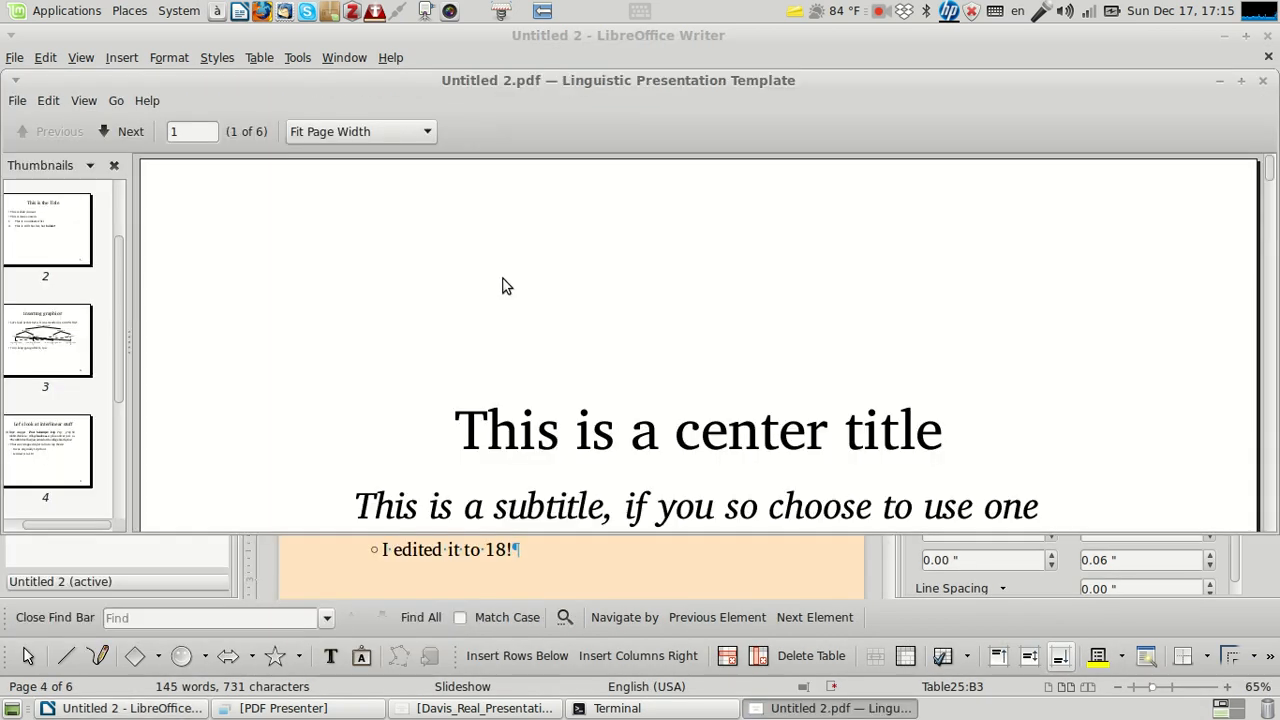
# Step: Go to page 3 of the exported PDF and examine the inserted SVG diagram, checking whether its labels can be selected
pyautogui.scroll(-3, 506, 283)
pyautogui.click(60, 340)
pyautogui.scroll(-3, 524, 352)
pyautogui.moveTo(524, 352); pyautogui.dragTo(499, 298)
pyautogui.click(498, 296)
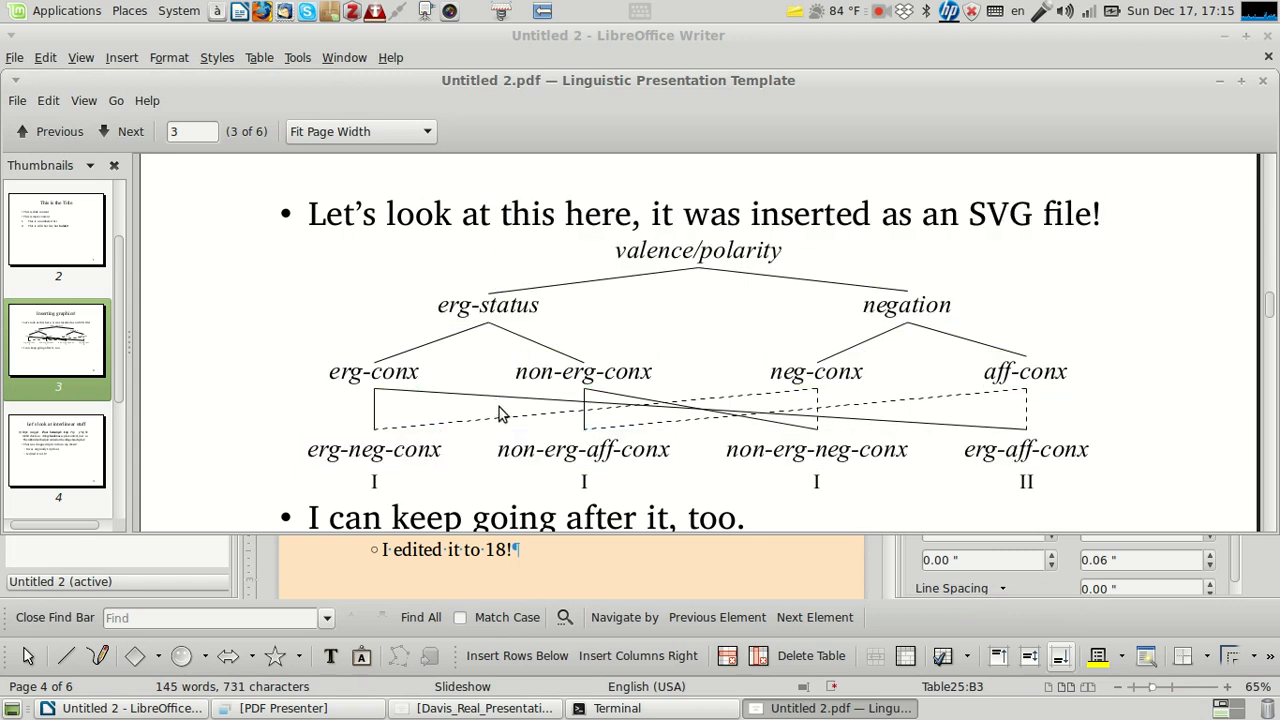
pyautogui.moveTo(1043, 456); pyautogui.dragTo(951, 451)
pyautogui.click(940, 458)
# Step: Inspect the exported PDF's general document properties in a widened dialog and close it
pyautogui.click(24, 100)
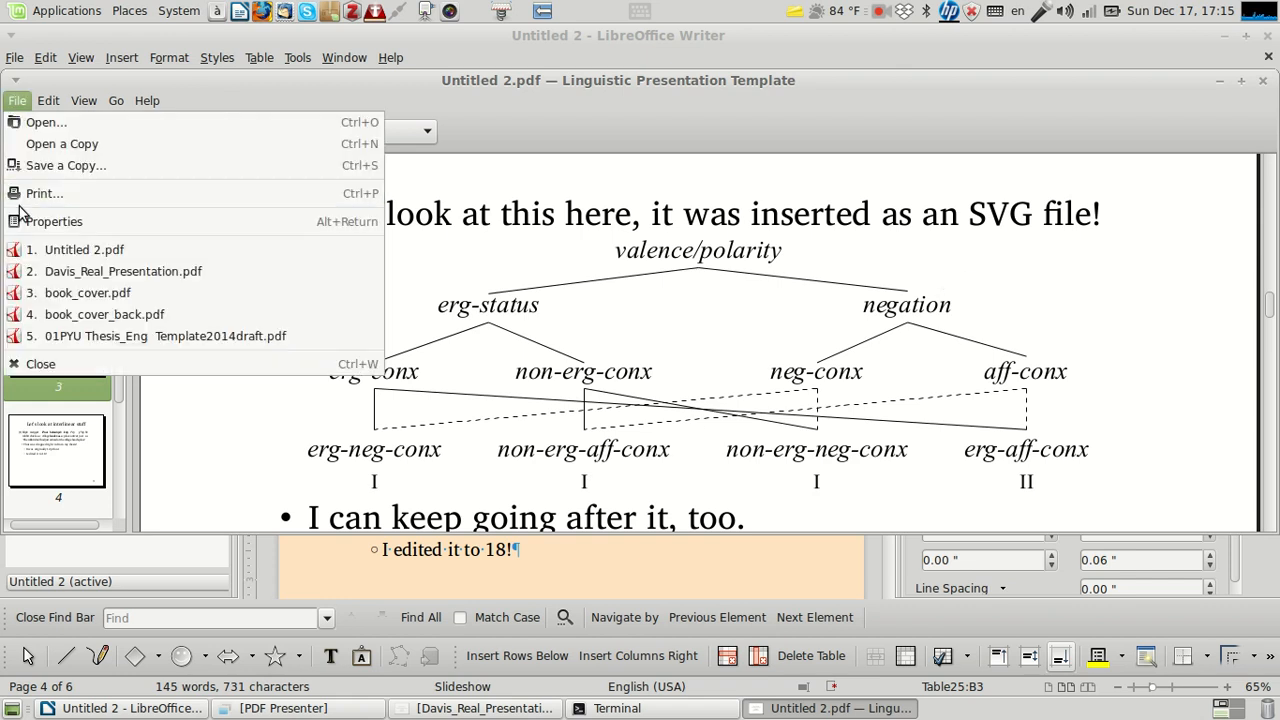
pyautogui.click(64, 219)
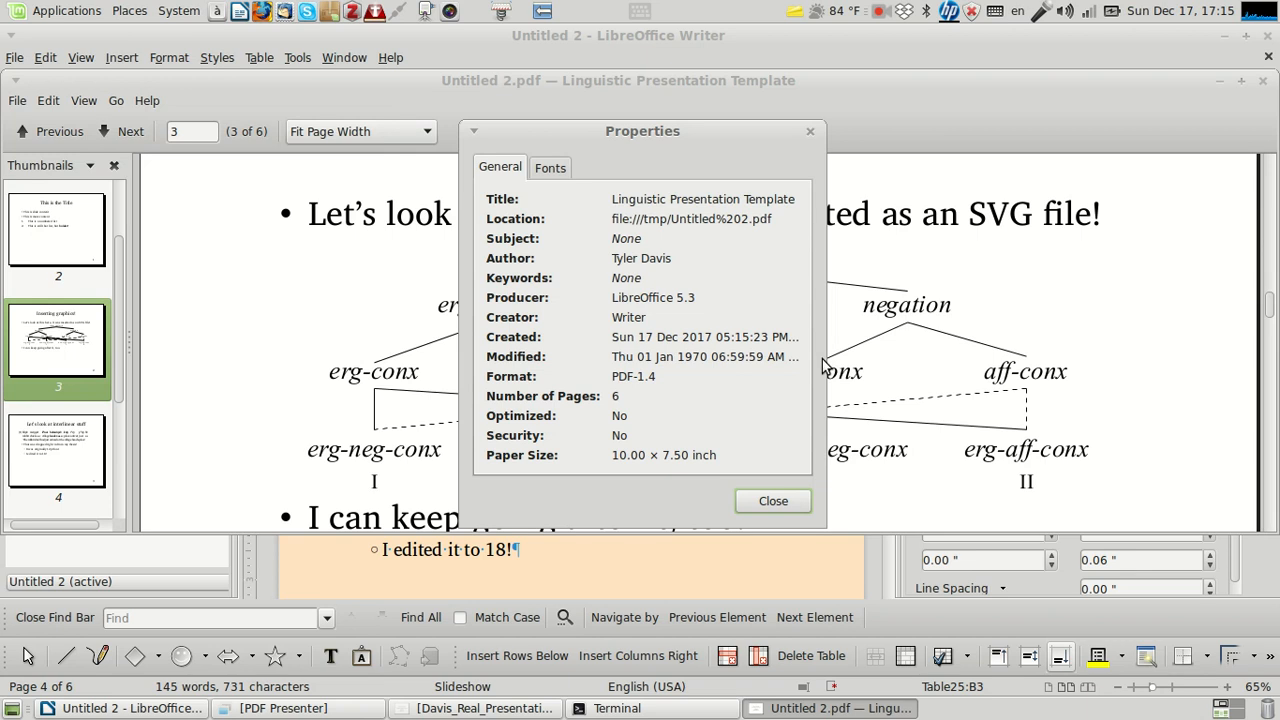
pyautogui.moveTo(826, 368); pyautogui.dragTo(1006, 395)
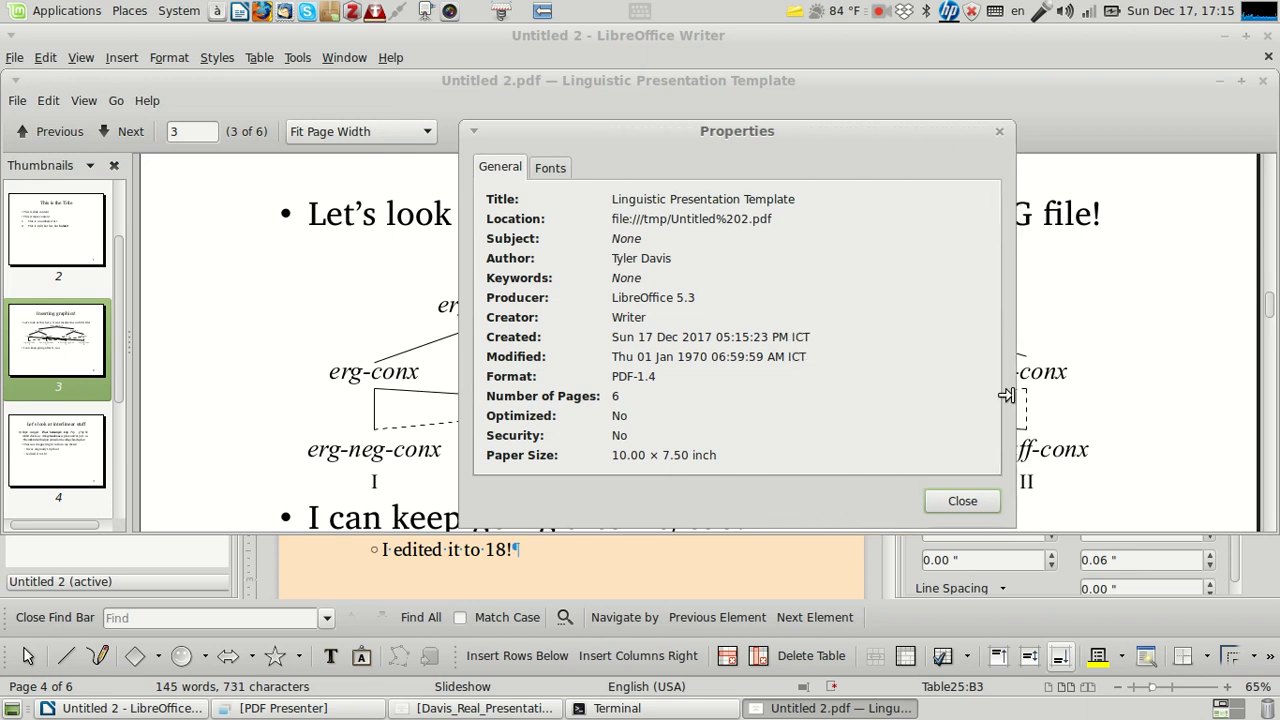
pyautogui.click(953, 500)
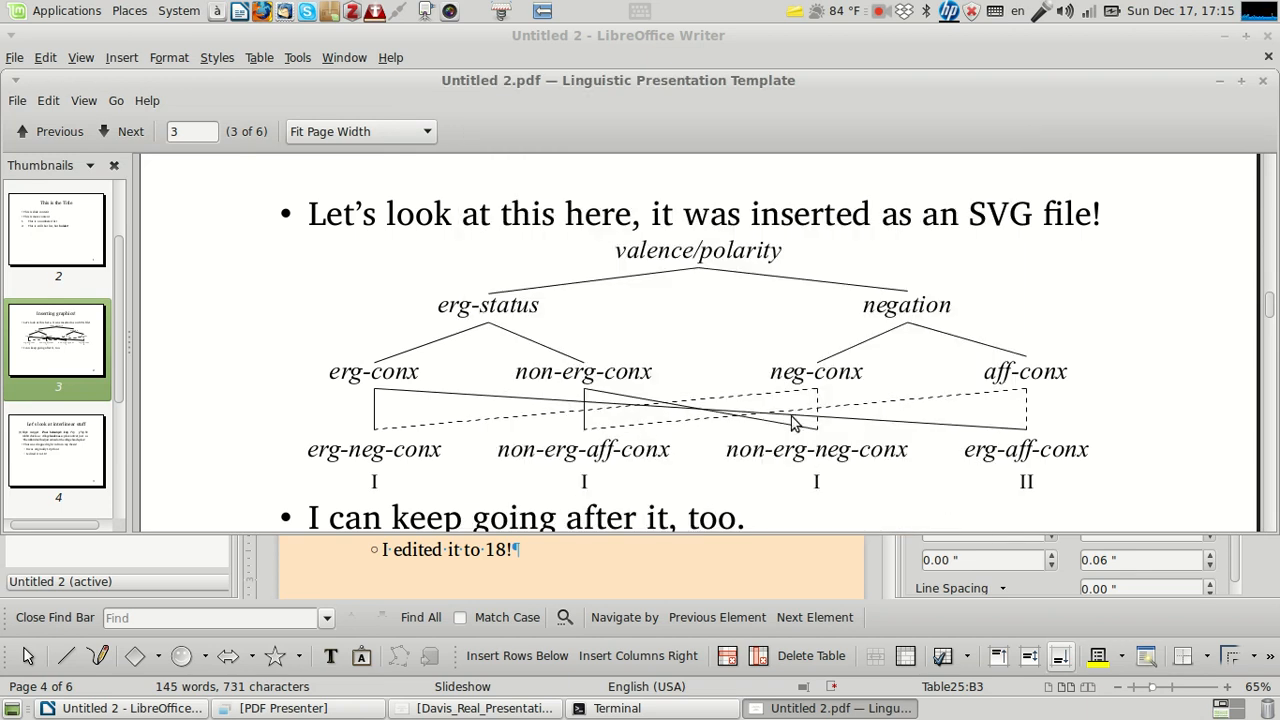
# Step: Open the /tmp folder in the Caja file manager, check the file size of "Untitled 2.pdf", and close the folder
pyautogui.hotkey('alt', 'F2')
pyautogui.write('caja /tmp')
pyautogui.press('Return')
pyautogui.click(945, 492)
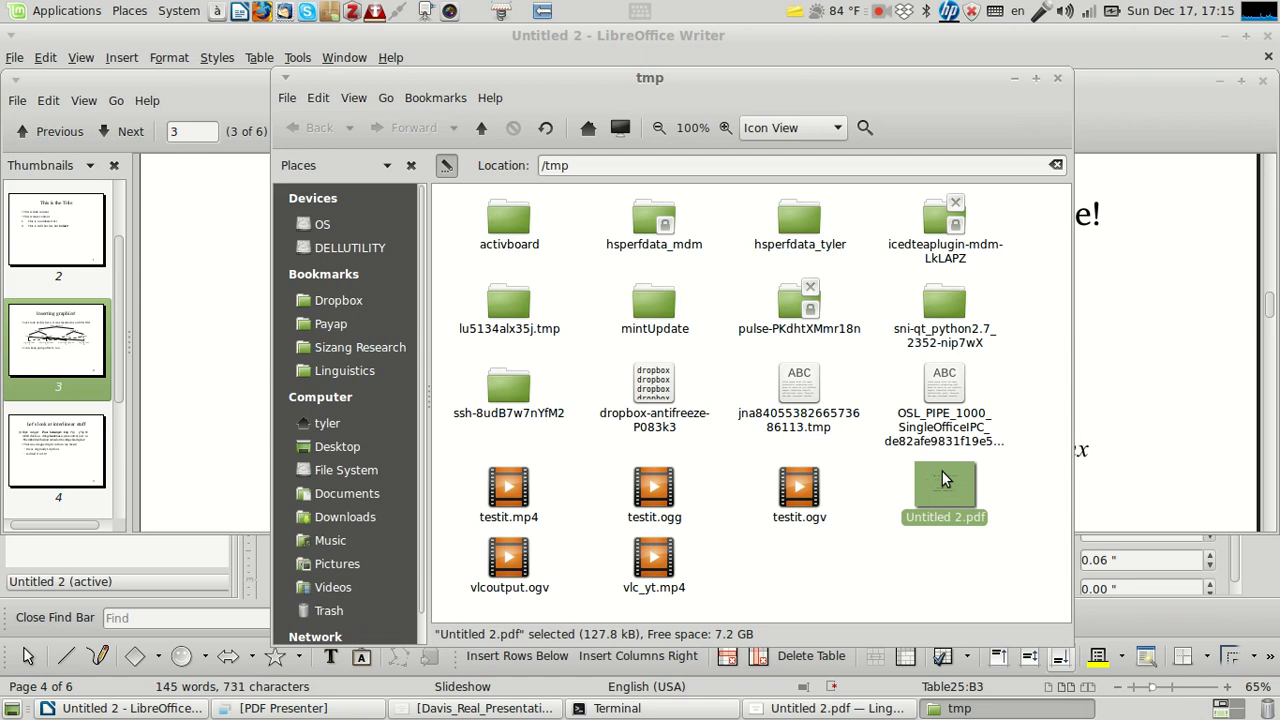
pyautogui.click(1057, 77)
# Step: Look through the exported PDF up to the Bibliography slide, return to its first page, and quit the PDF viewer
pyautogui.scroll(-5, 883, 241)
pyautogui.scroll(-10, 883, 241)
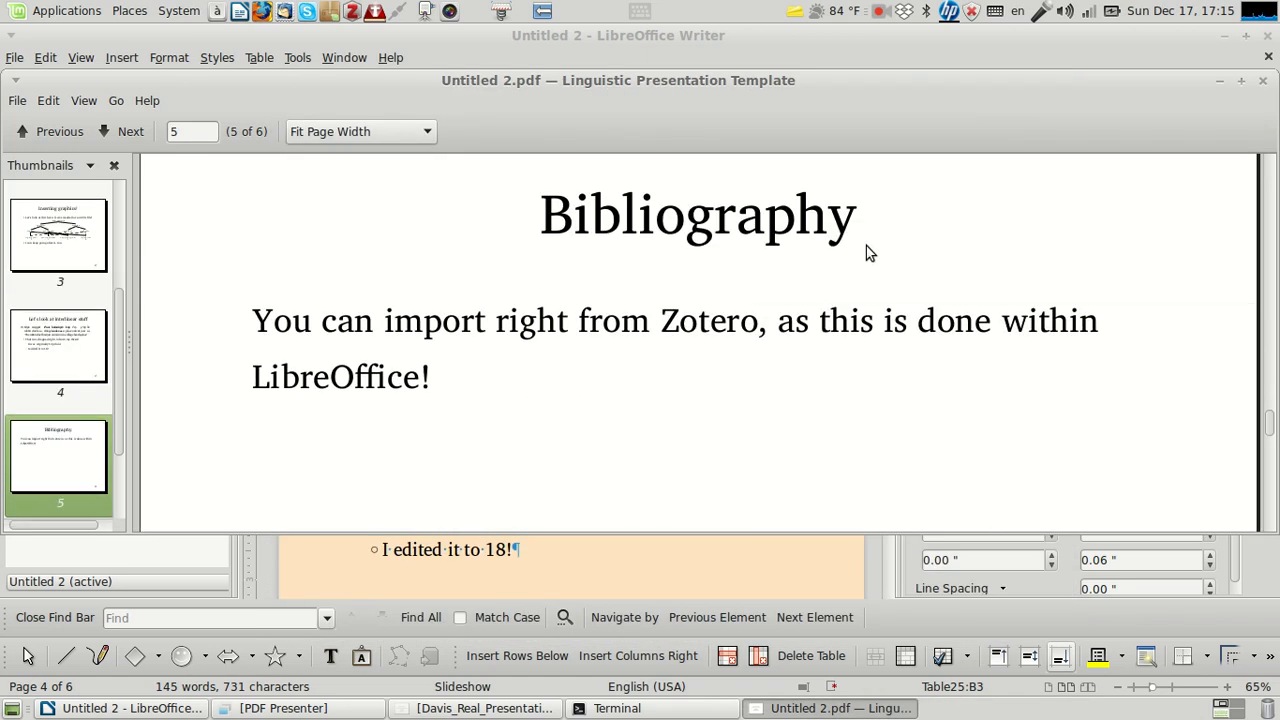
pyautogui.press('Home')
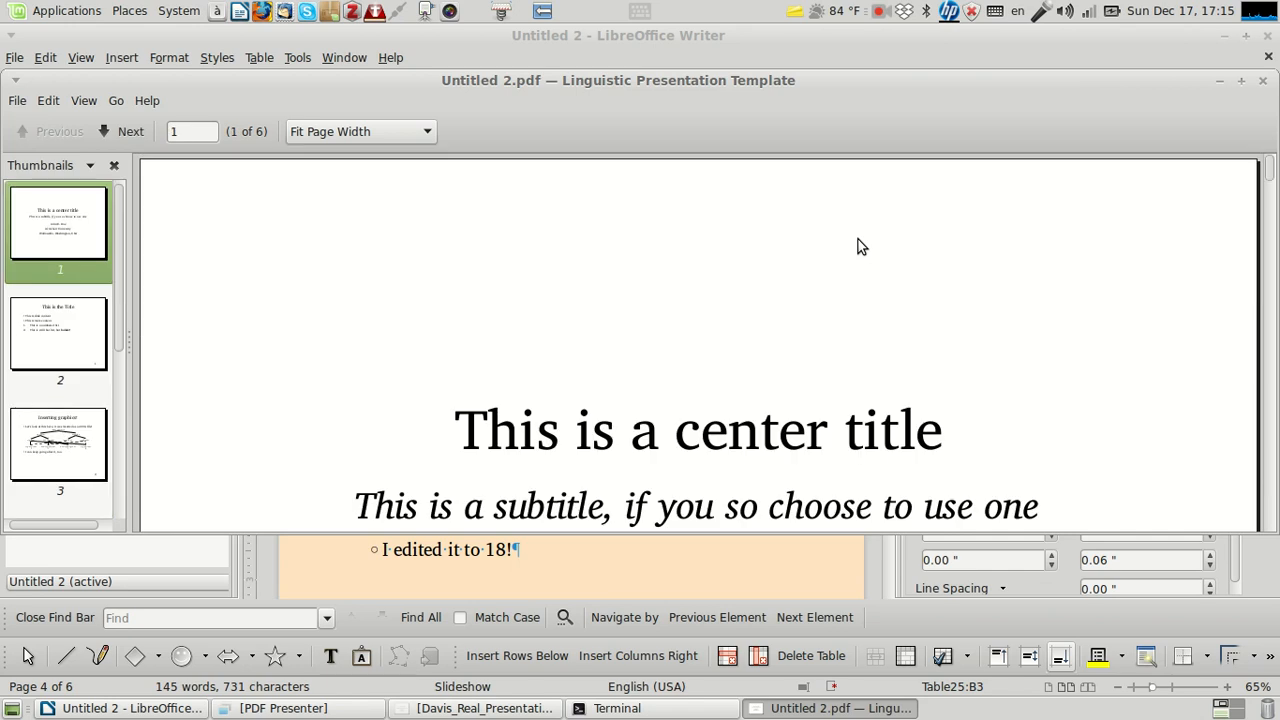
pyautogui.hotkey('ctrl', 'q')
# Step: Review the Writer slides through to "The End" and return to the title slide
pyautogui.scroll(-12, 634, 471)
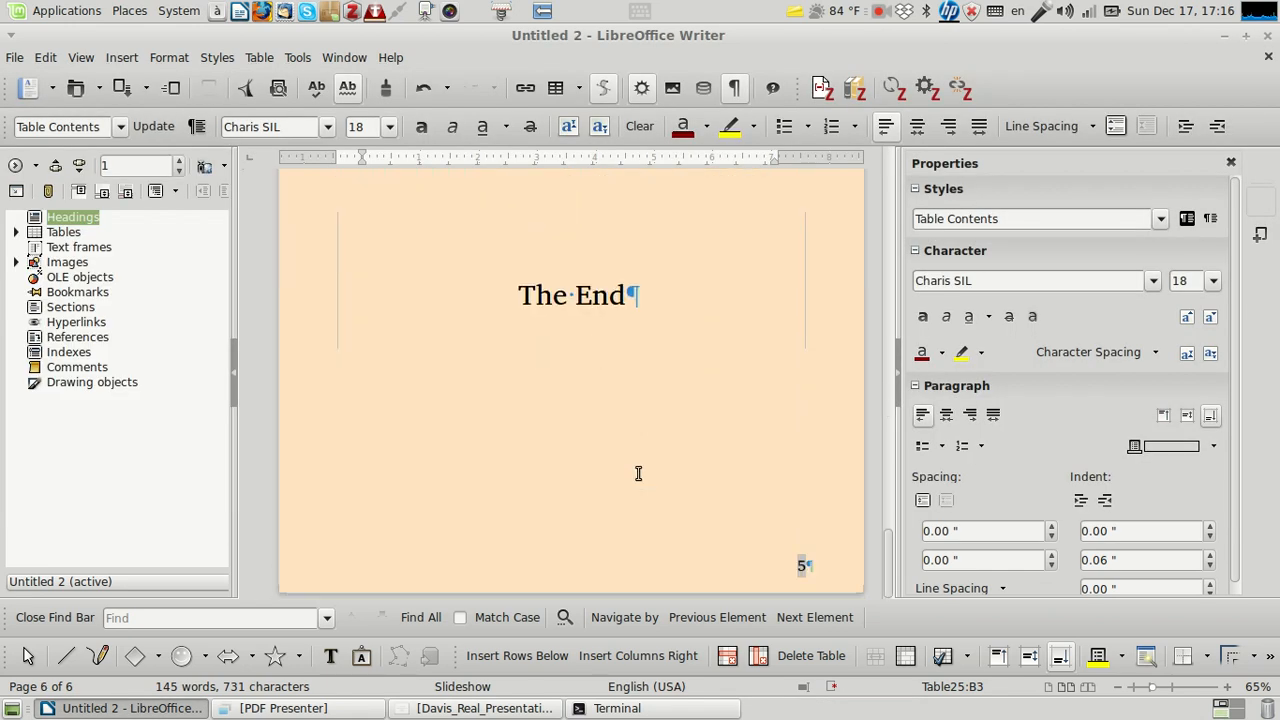
pyautogui.scroll(3, 638, 473)
pyautogui.scroll(1, 887, 540)
pyautogui.moveTo(887, 540); pyautogui.dragTo(895, 188)
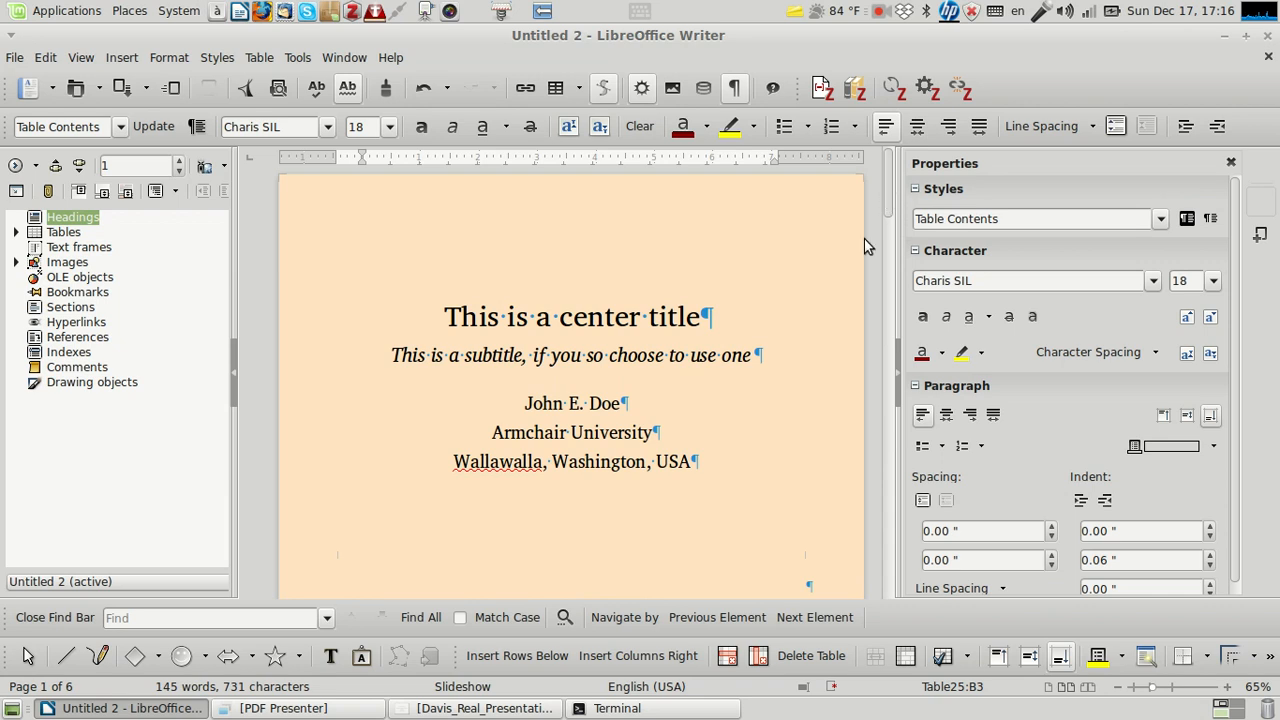
# Step: Switch to the Terminal and rerun the previous pdfpc command to present the real thesis defense PDF
pyautogui.click(617, 708)
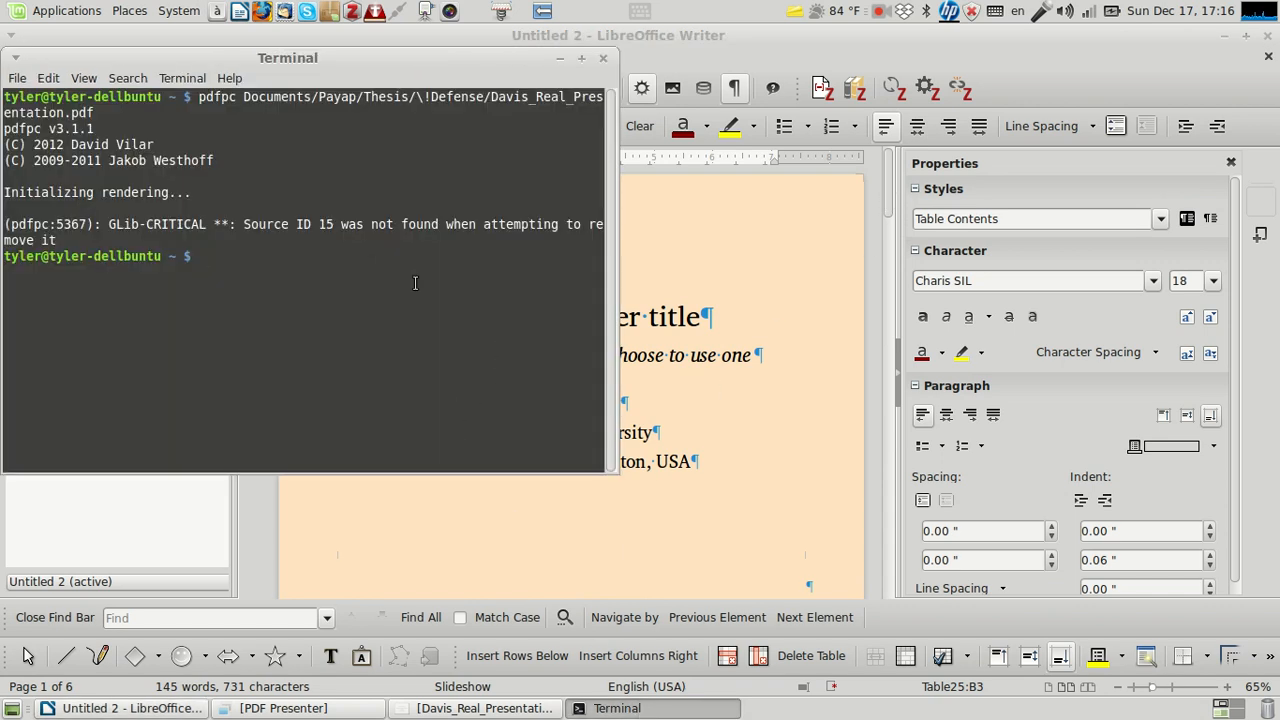
pyautogui.doubleClick(210, 96)
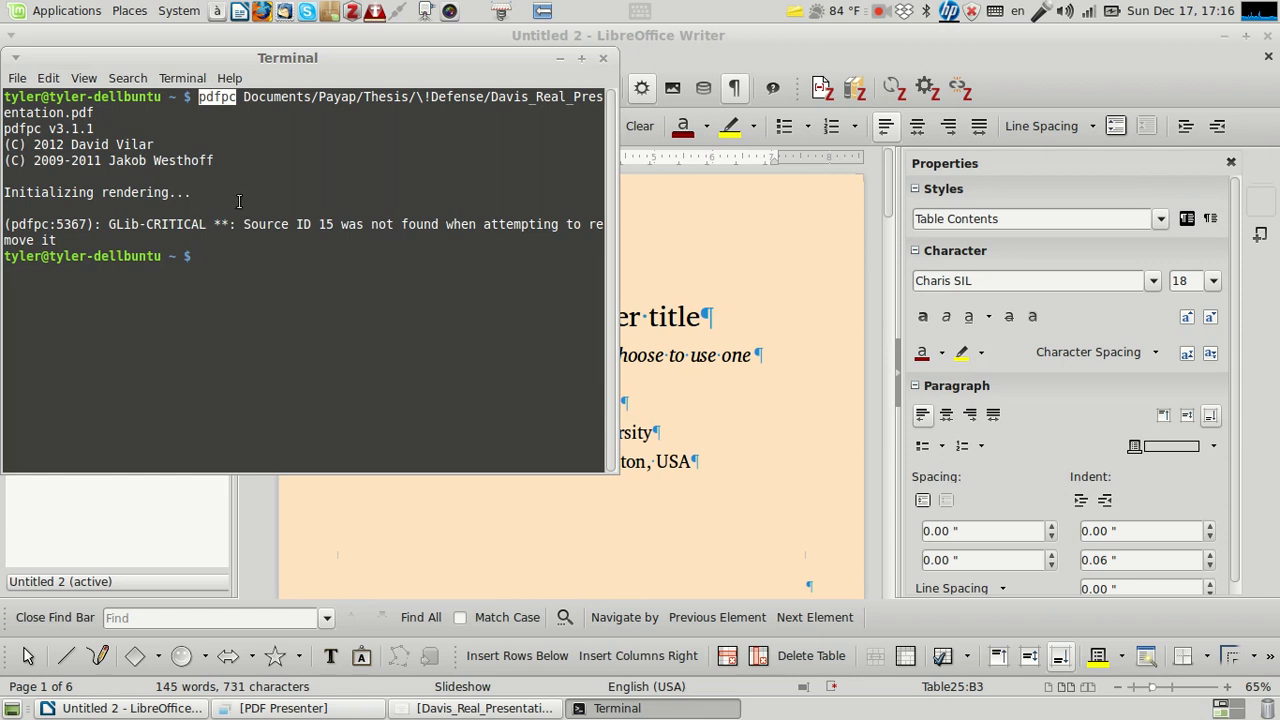
pyautogui.click(246, 254)
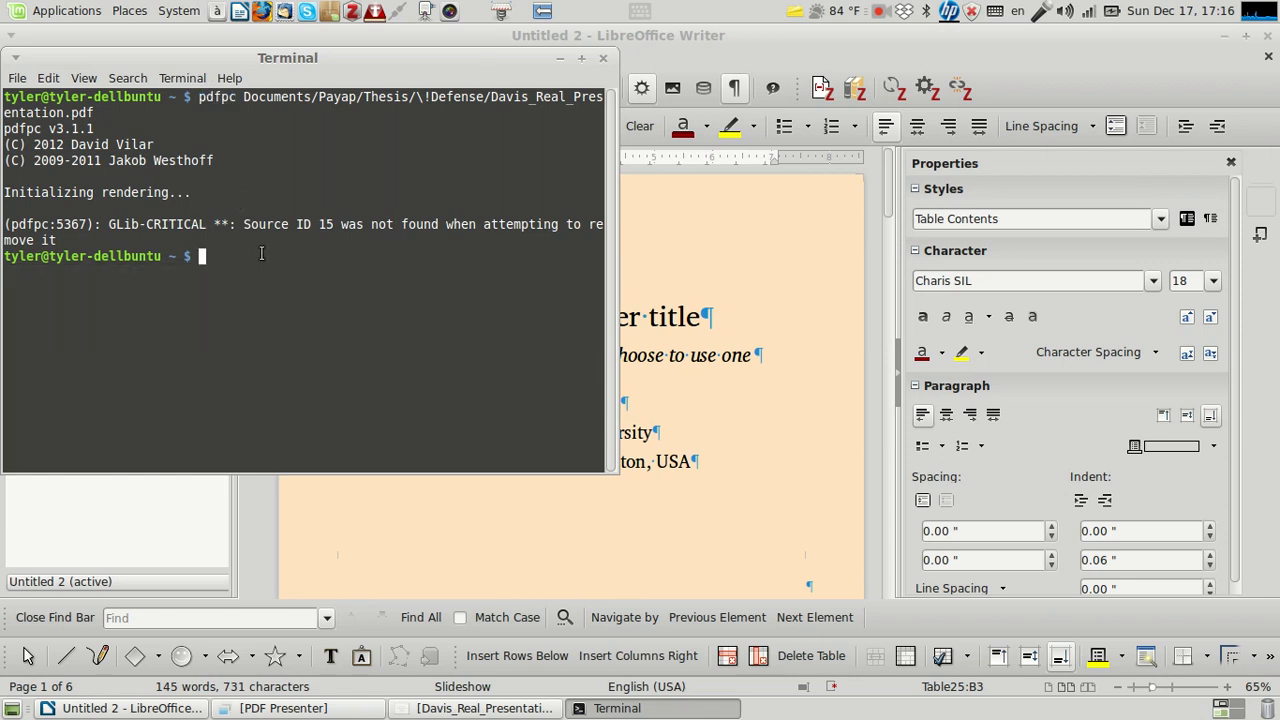
pyautogui.write('pdfpc')
pyautogui.press('Up')
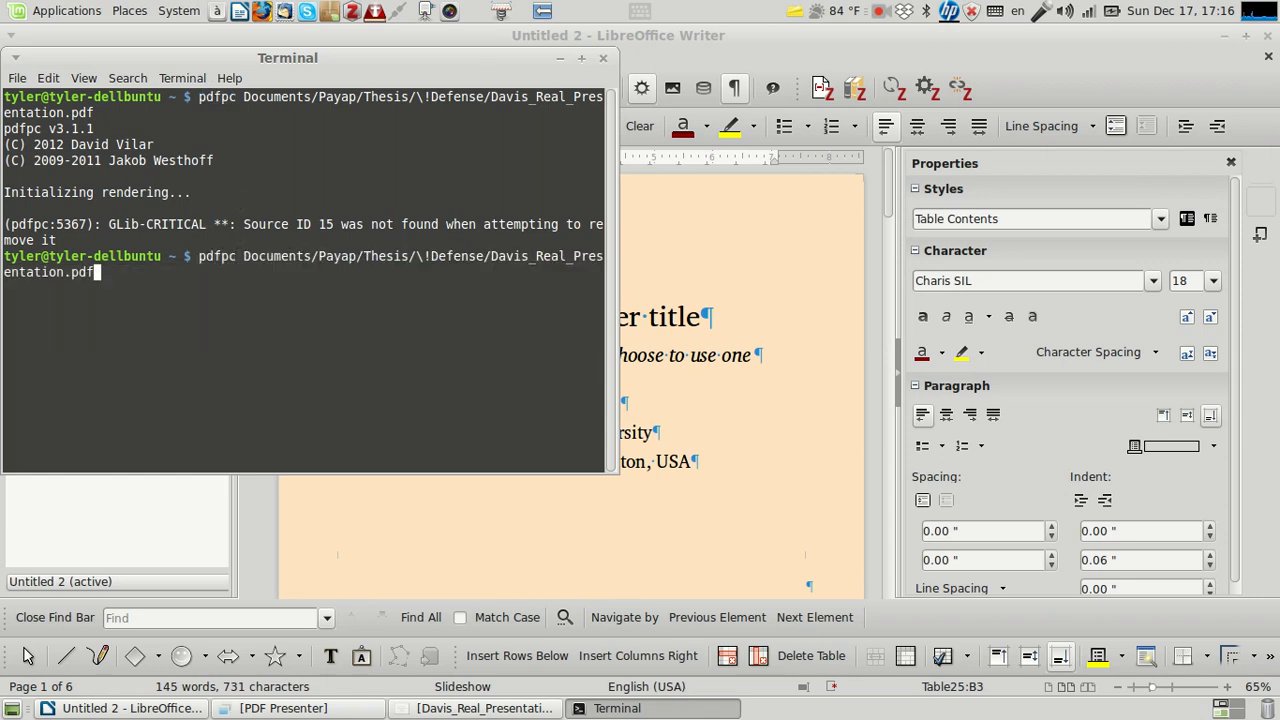
pyautogui.press('Return')
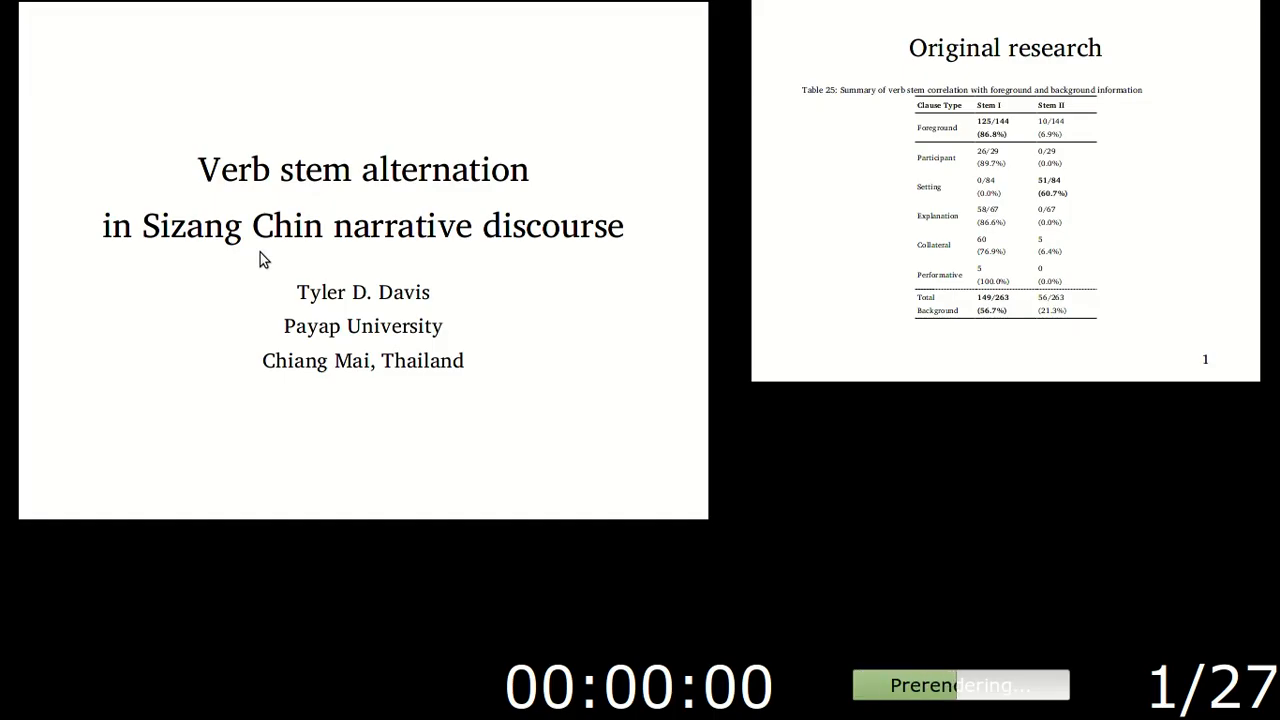
# Step: Page forward and back through the presentation, return to the first slide, and view the overview of all slides
pyautogui.press('Right')
pyautogui.press('Right')
pyautogui.press('Right')
pyautogui.press('Right')
pyautogui.press('Right')
pyautogui.press('Right')
pyautogui.press('Right')
pyautogui.press('Left')
pyautogui.press('Left')
pyautogui.press('Left')
pyautogui.press('Left')
pyautogui.press('Left')
pyautogui.press('Home')
pyautogui.press('Tab')
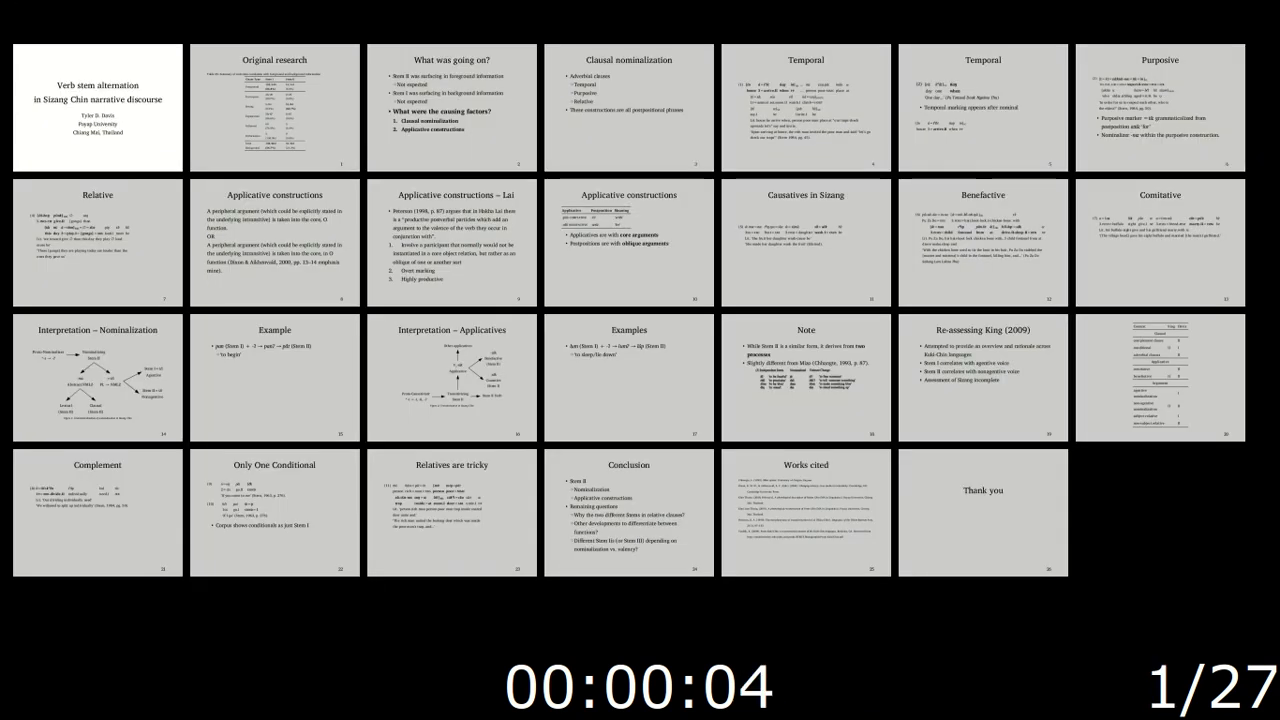
pyautogui.press('Tab')
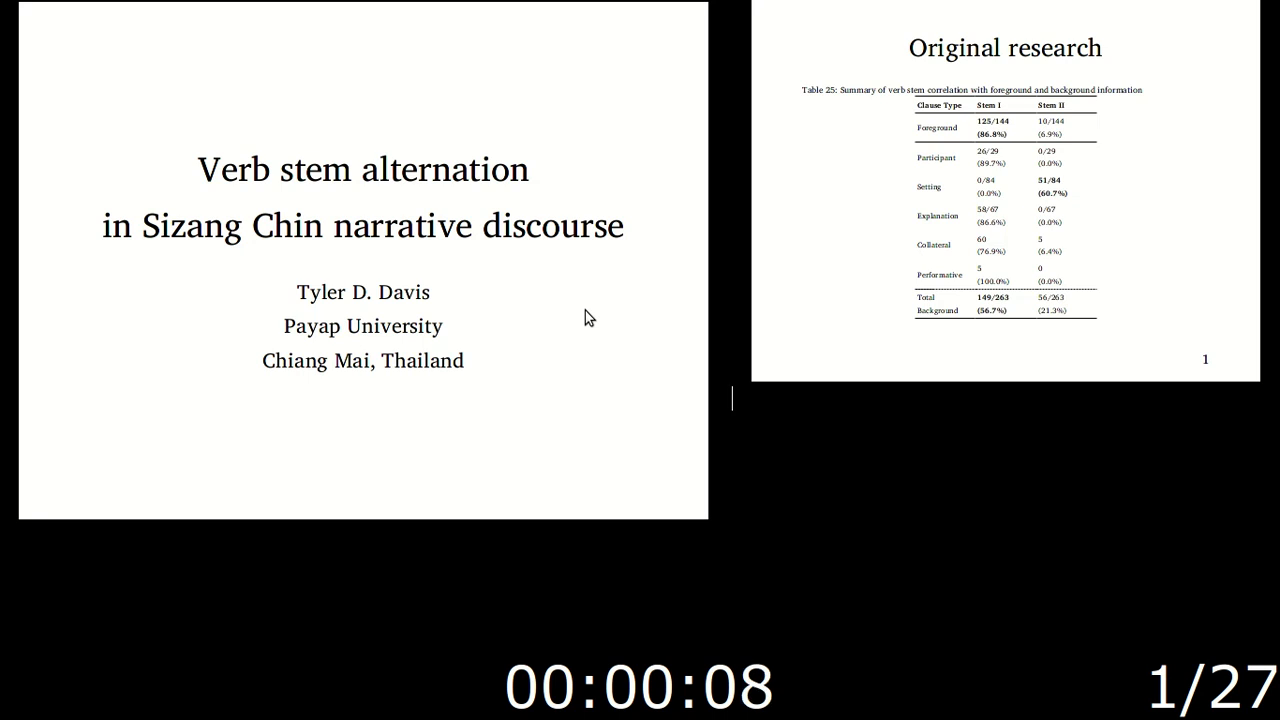
# Step: Quit the pdfpc presentation and close the Terminal with the exit command
pyautogui.press('Escape')
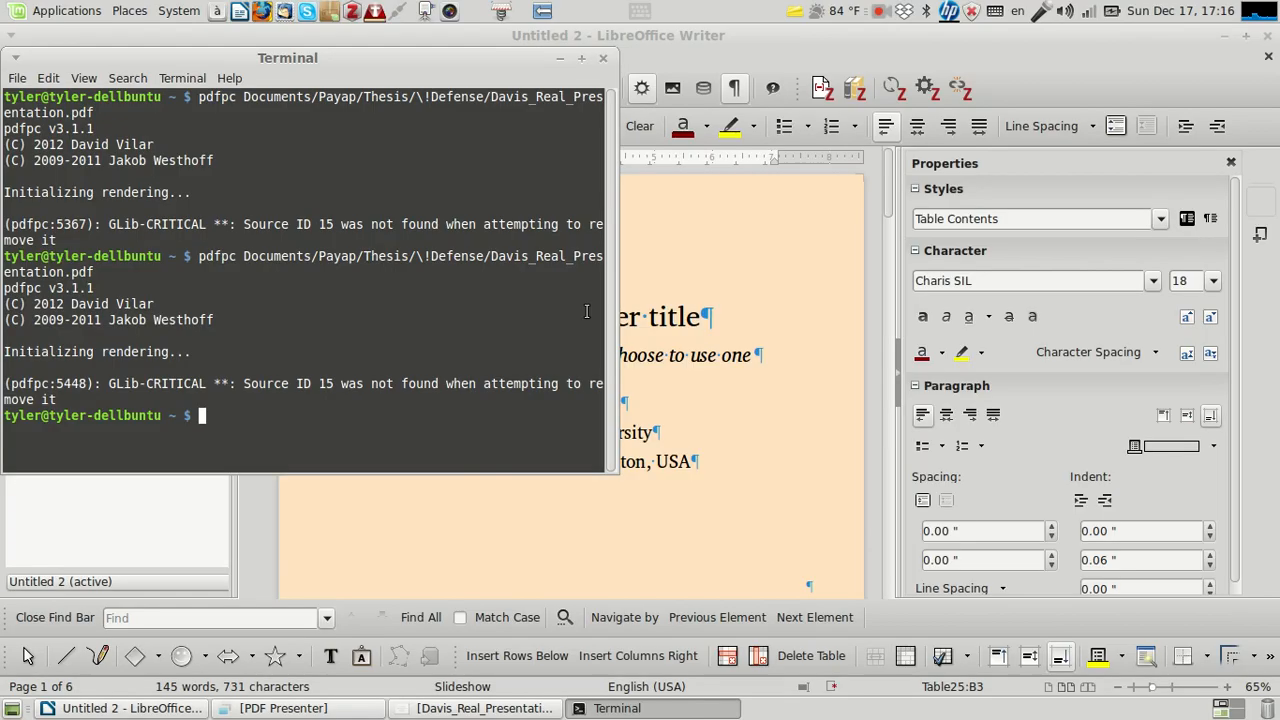
pyautogui.write('exit')
pyautogui.press('Return')
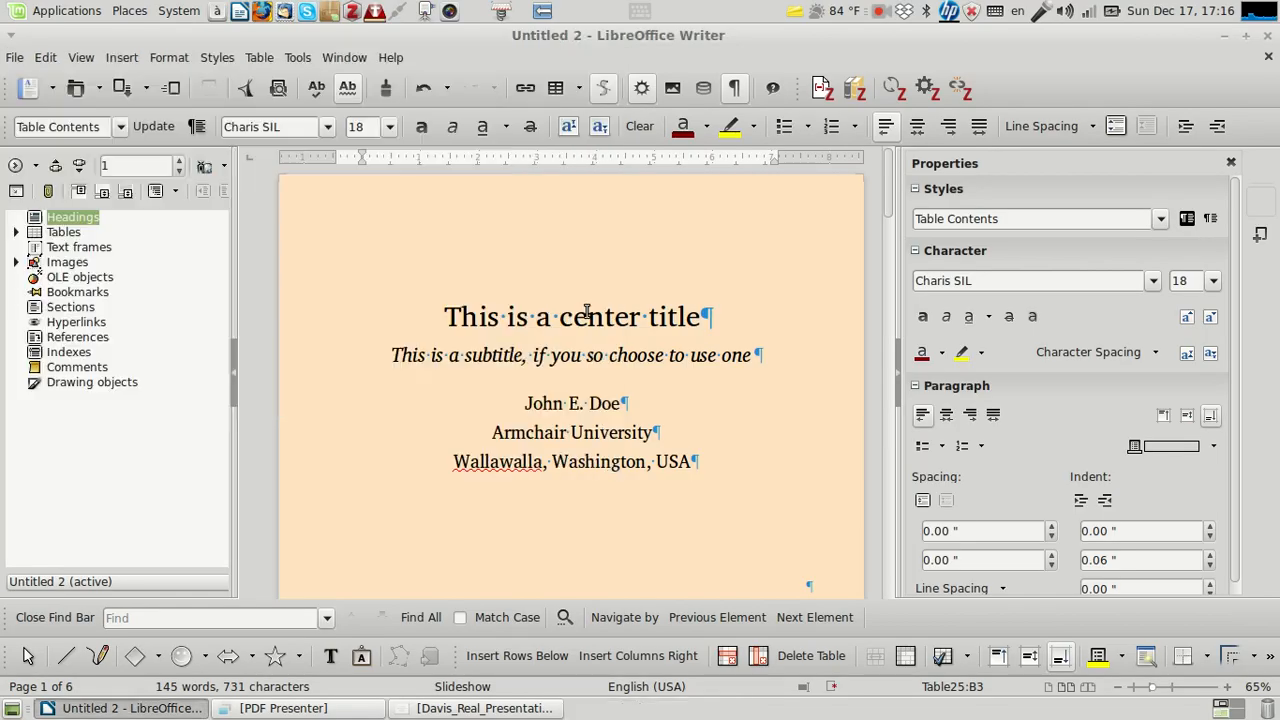